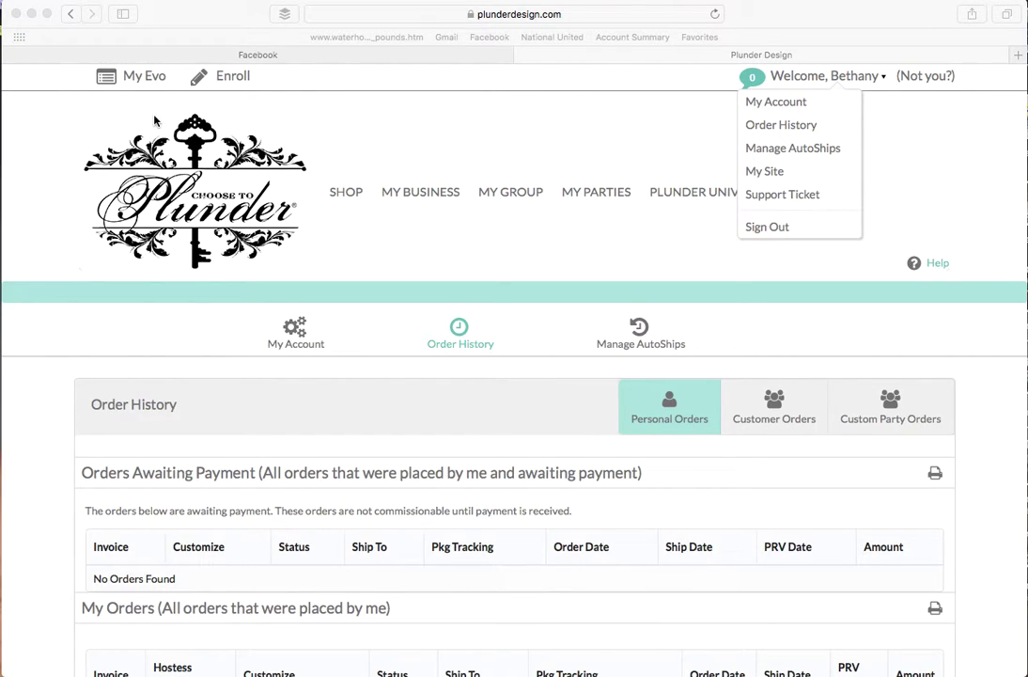
mouse_move(11, 147)
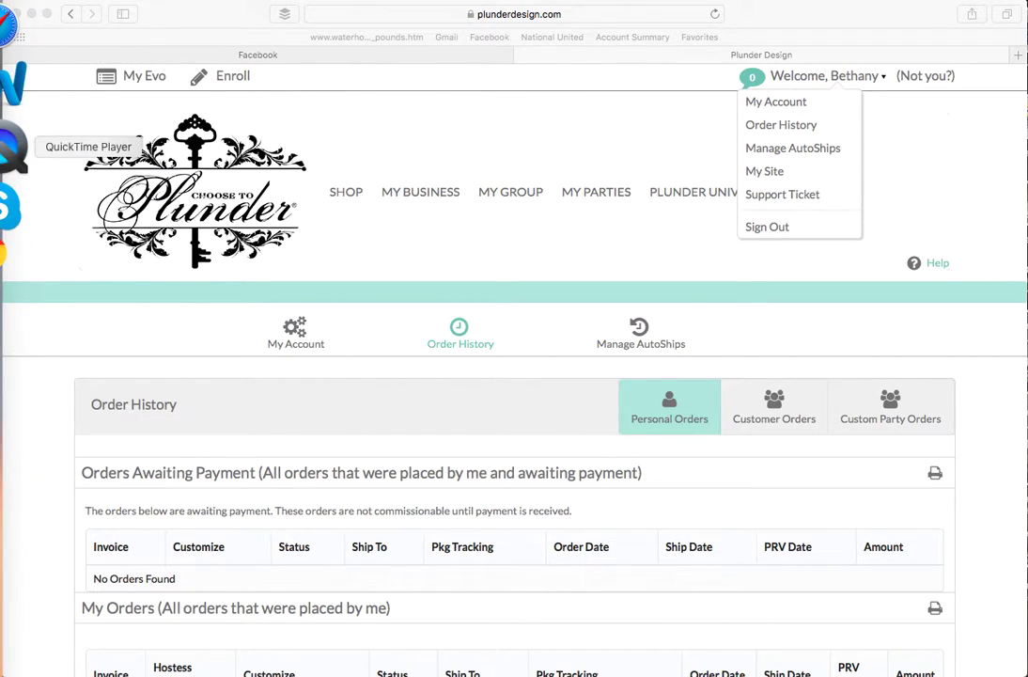
scroll(310, 252, "down", 1)
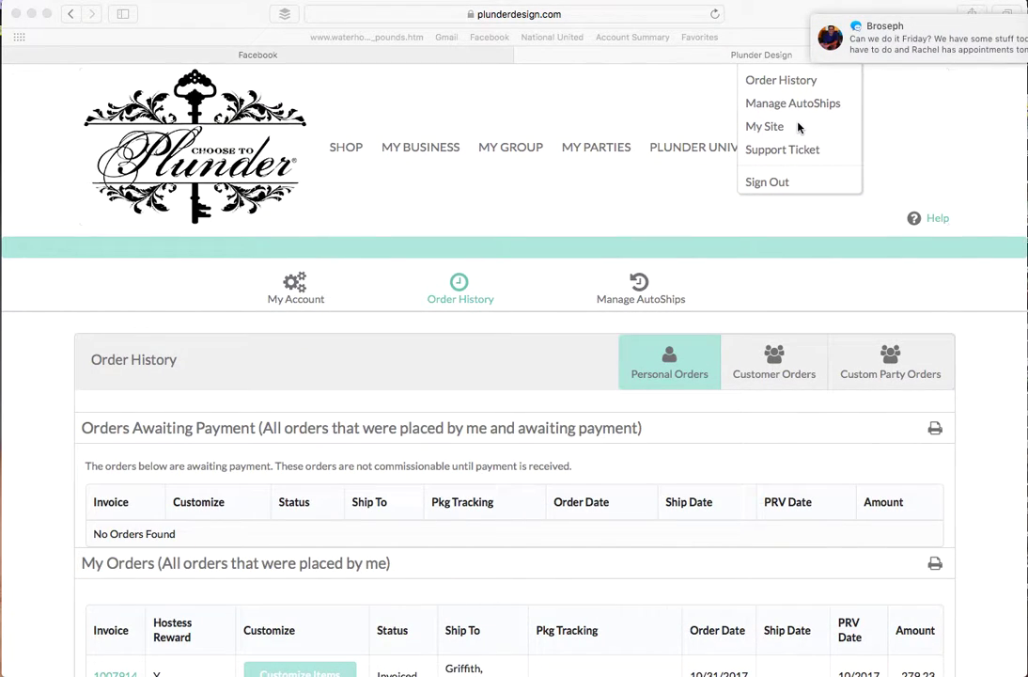
mouse_move(865, 22)
scroll(494, 166, "down", 1)
mouse_move(5, 195)
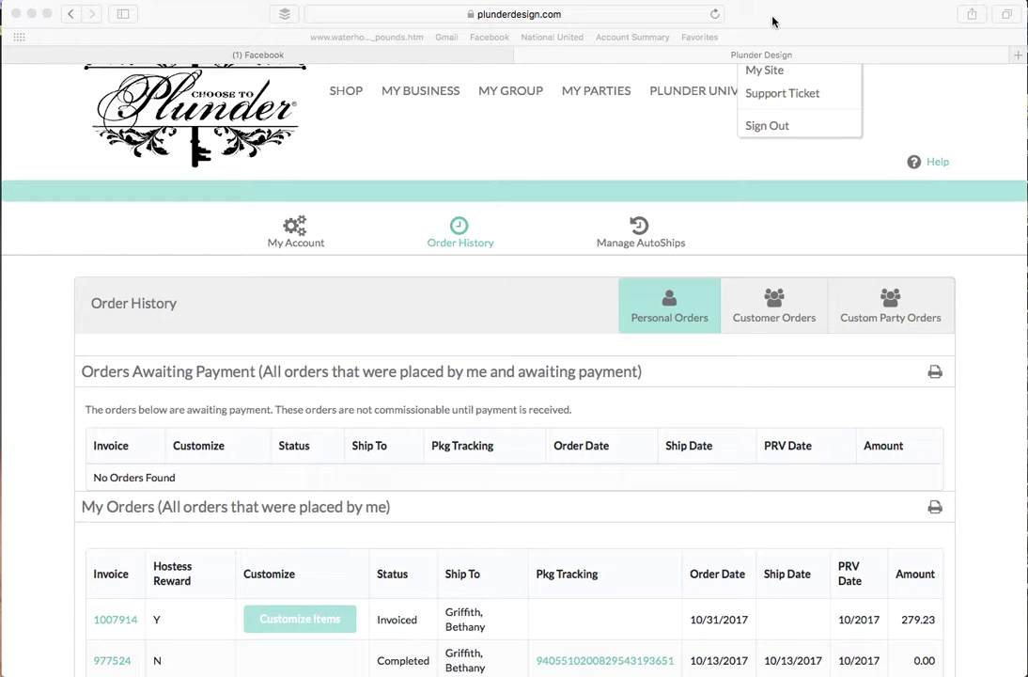
scroll(628, 132, "down", 2)
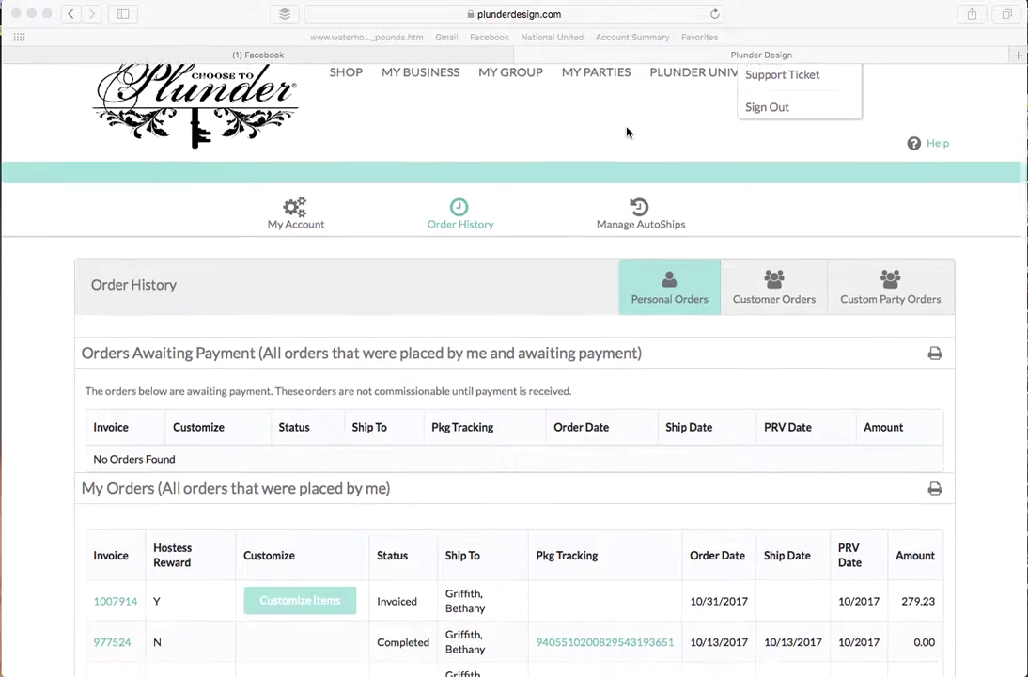
scroll(628, 133, "down", 4)
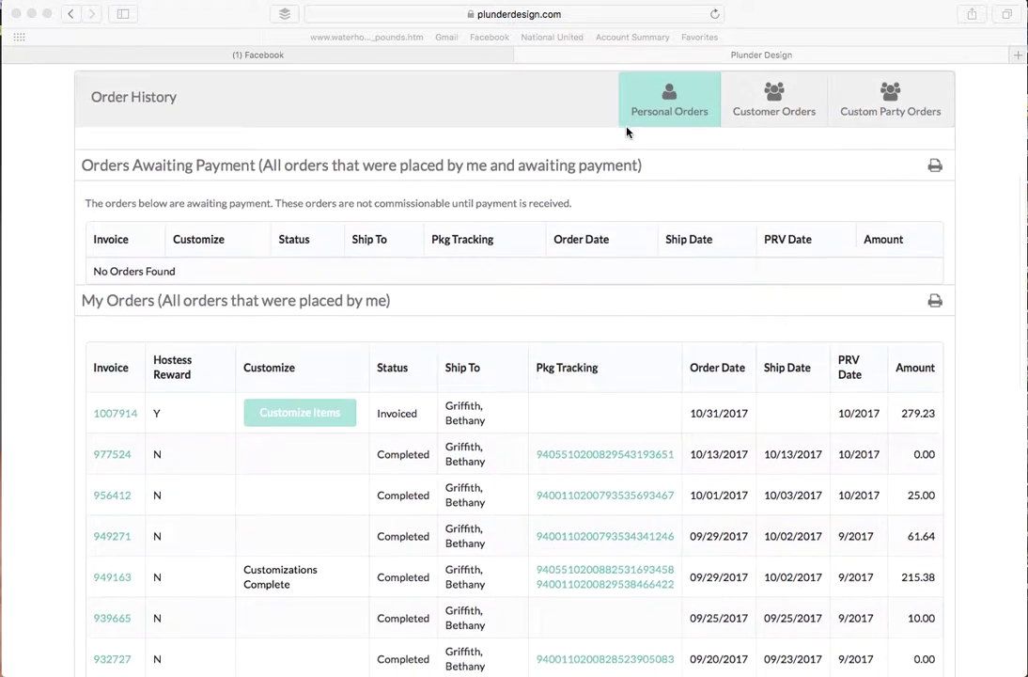
scroll(627, 131, "up", 5)
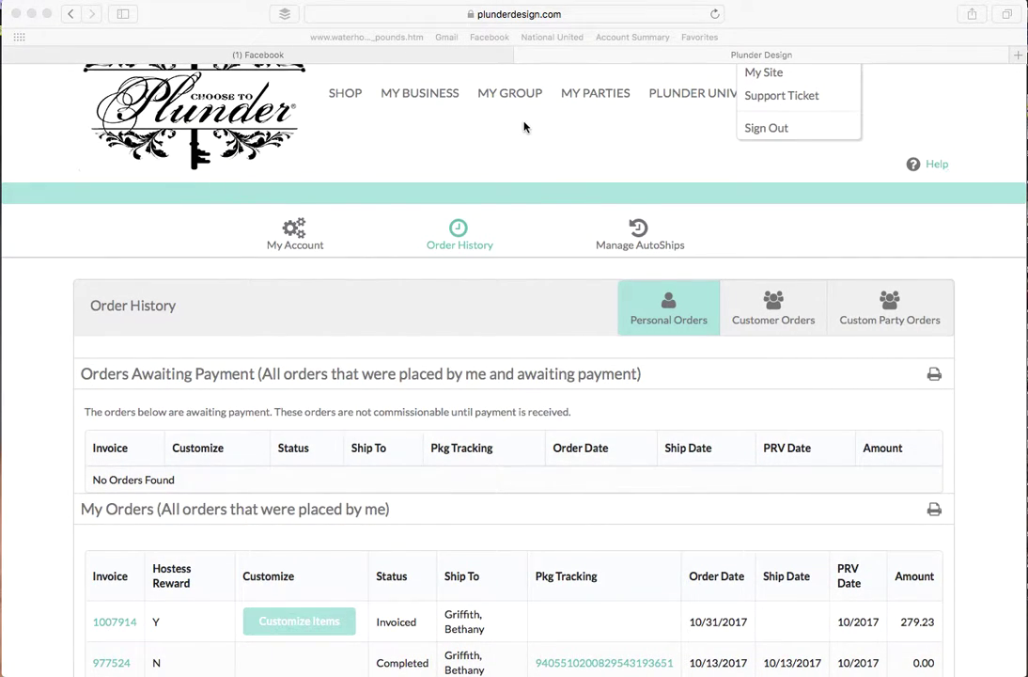
scroll(523, 126, "up", 2)
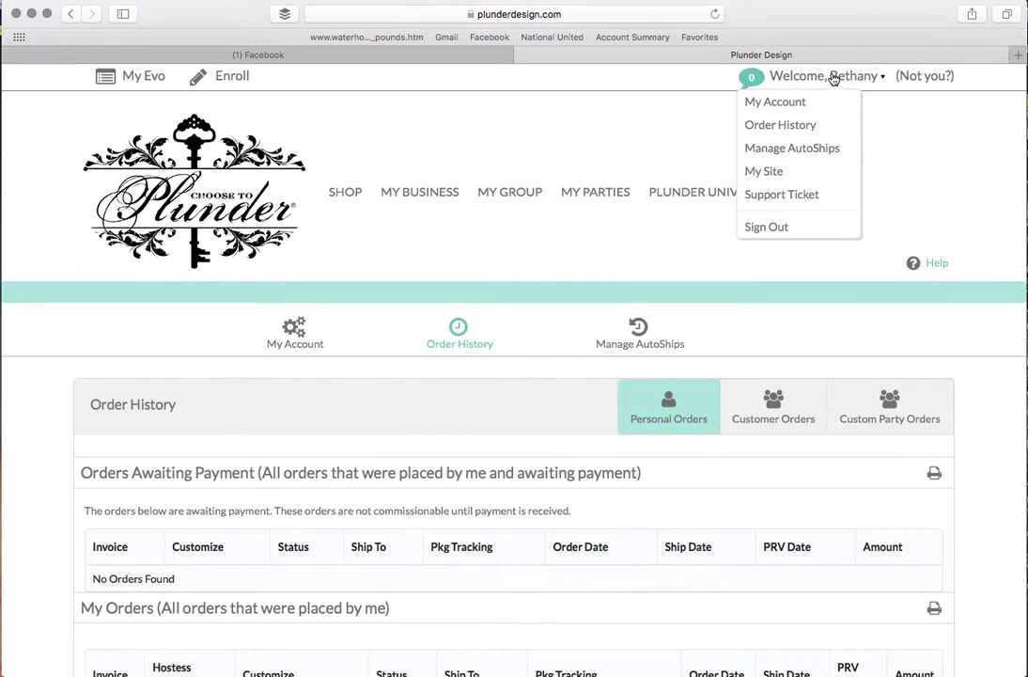
Open the account's Order History and bring up the list of personally placed orders
left_click(833, 79)
left_click(833, 77)
left_click(795, 125)
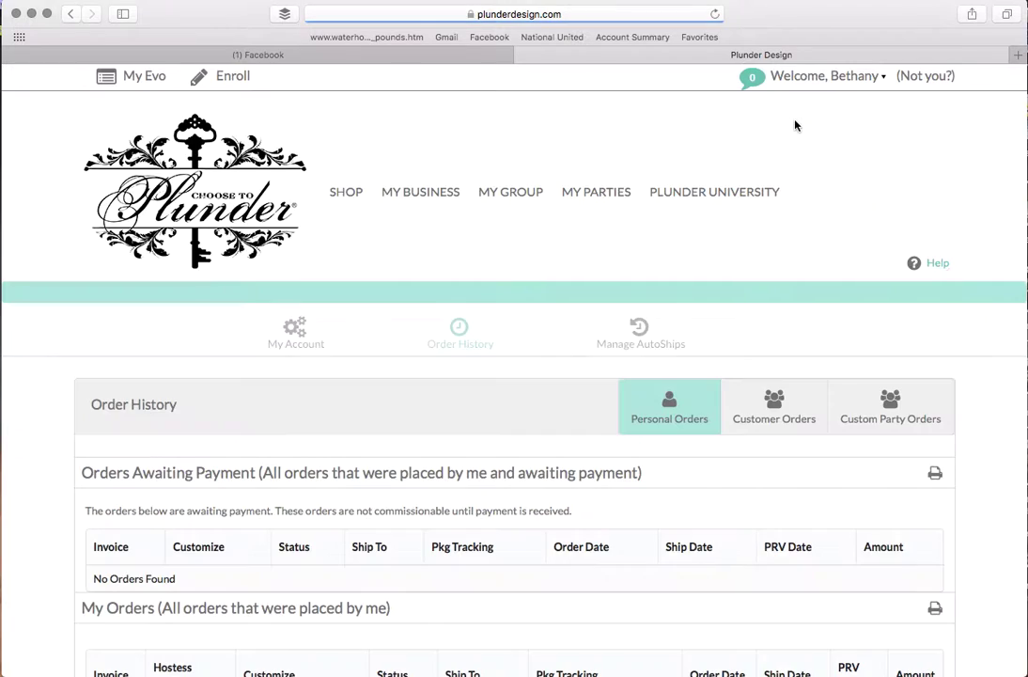
scroll(452, 372, "down", 4)
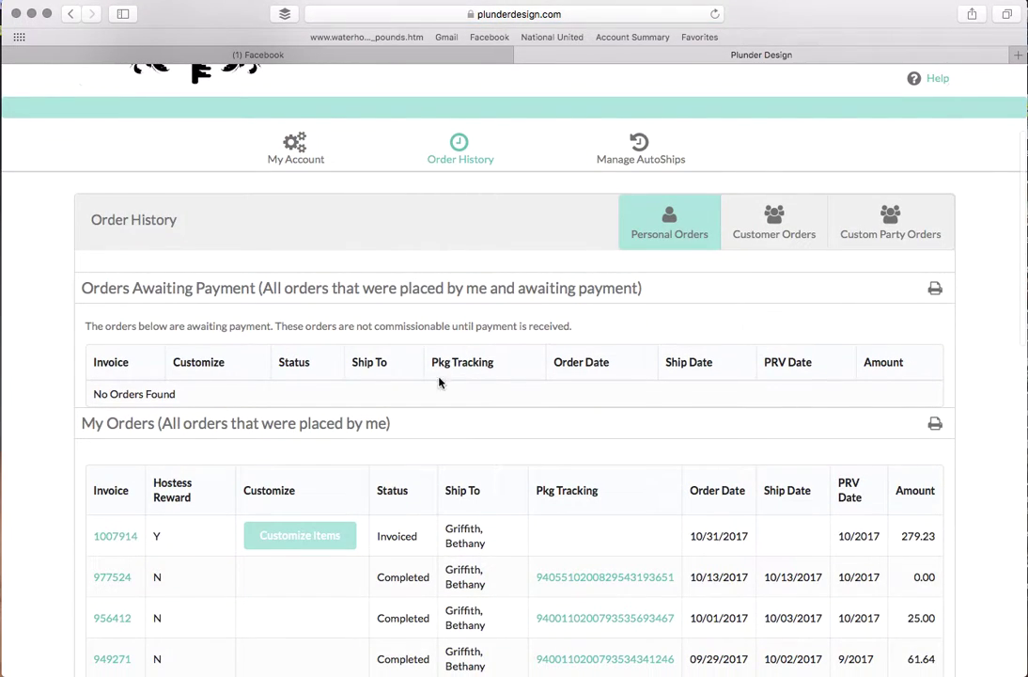
scroll(310, 510, "down", 1)
left_click(267, 505)
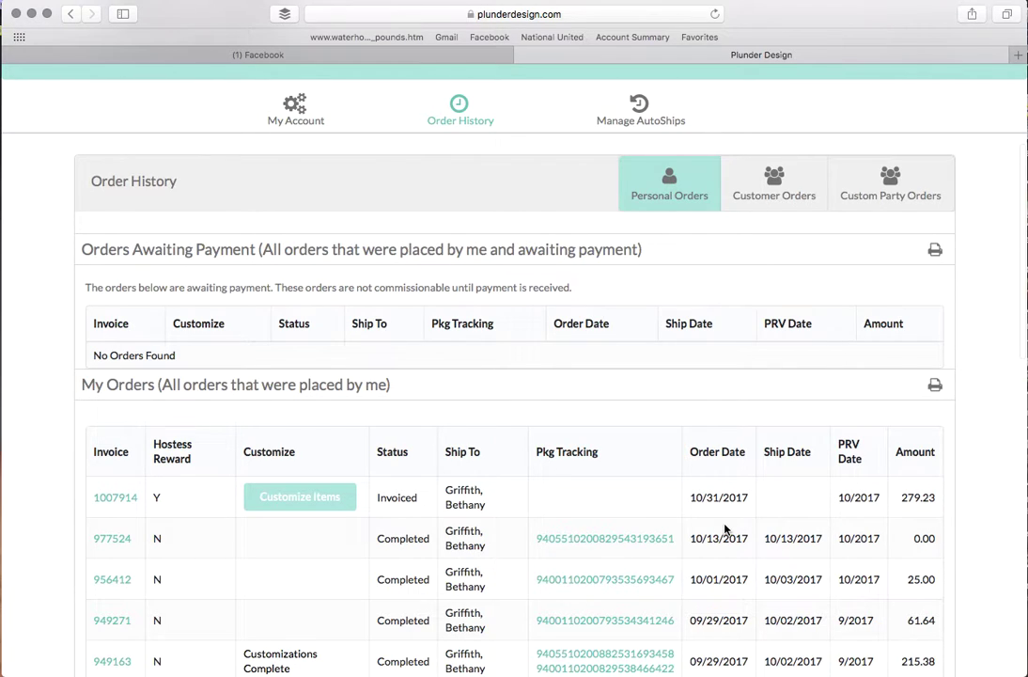
Check the Customer Orders and Custom Party Orders views of the order history for orders to customize
left_click(763, 195)
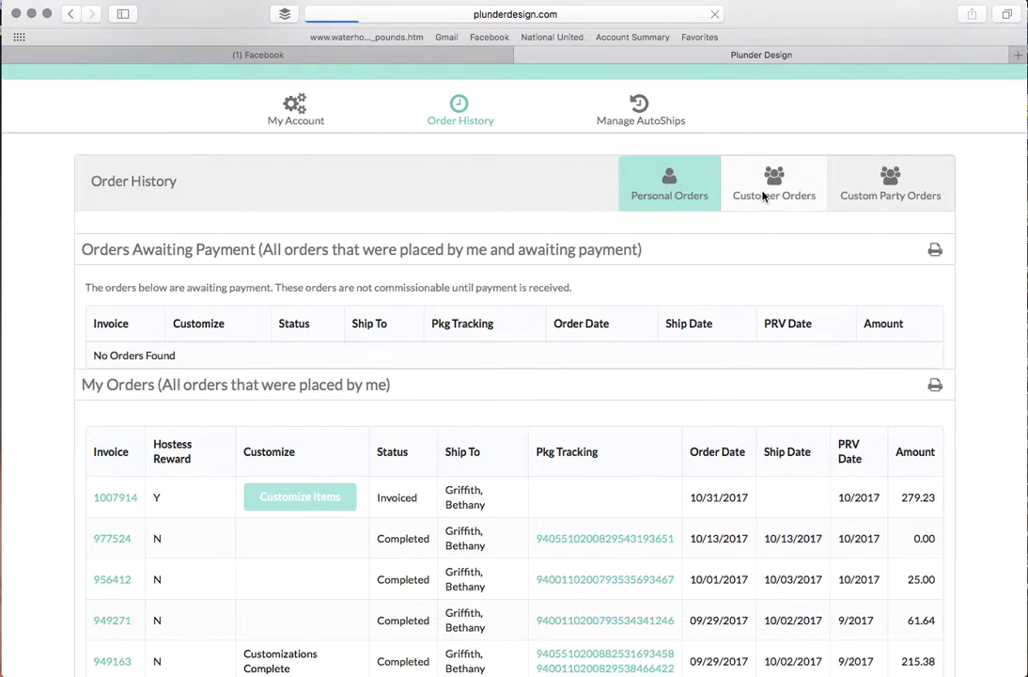
scroll(653, 343, "down", 5)
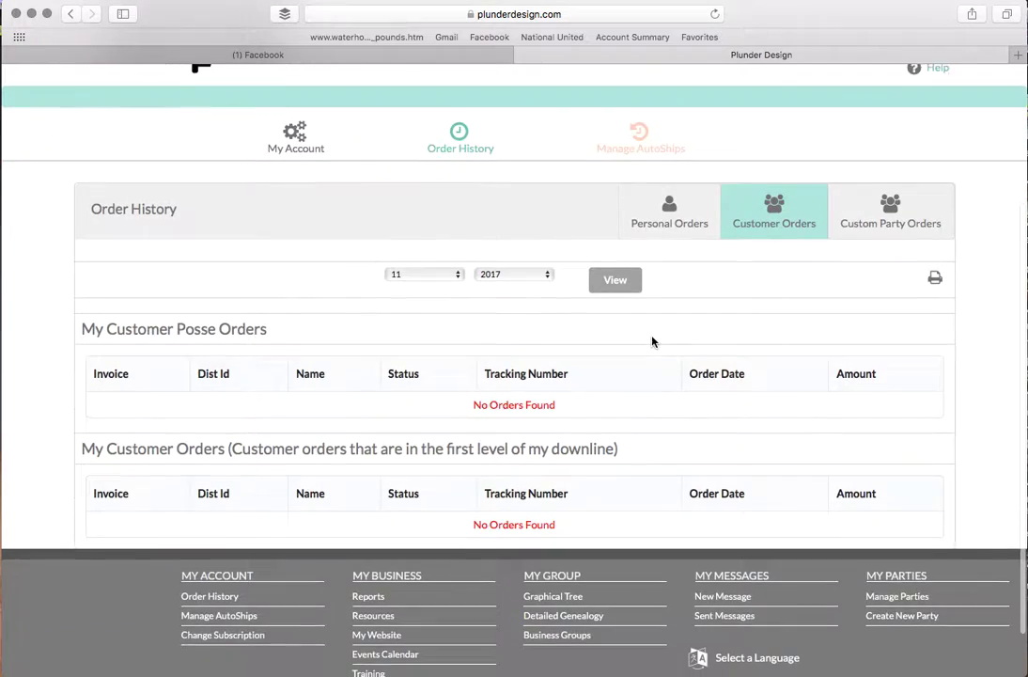
left_click(894, 206)
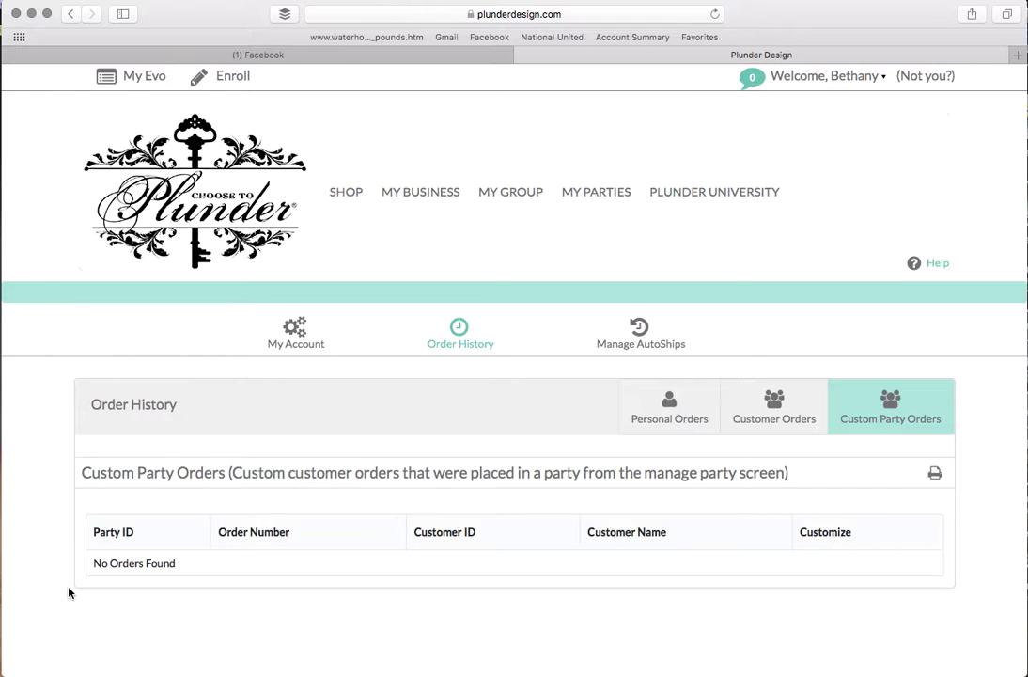
Return to Personal Orders and open the customizable items of the invoiced order dated 10/31/2017
left_click(695, 413)
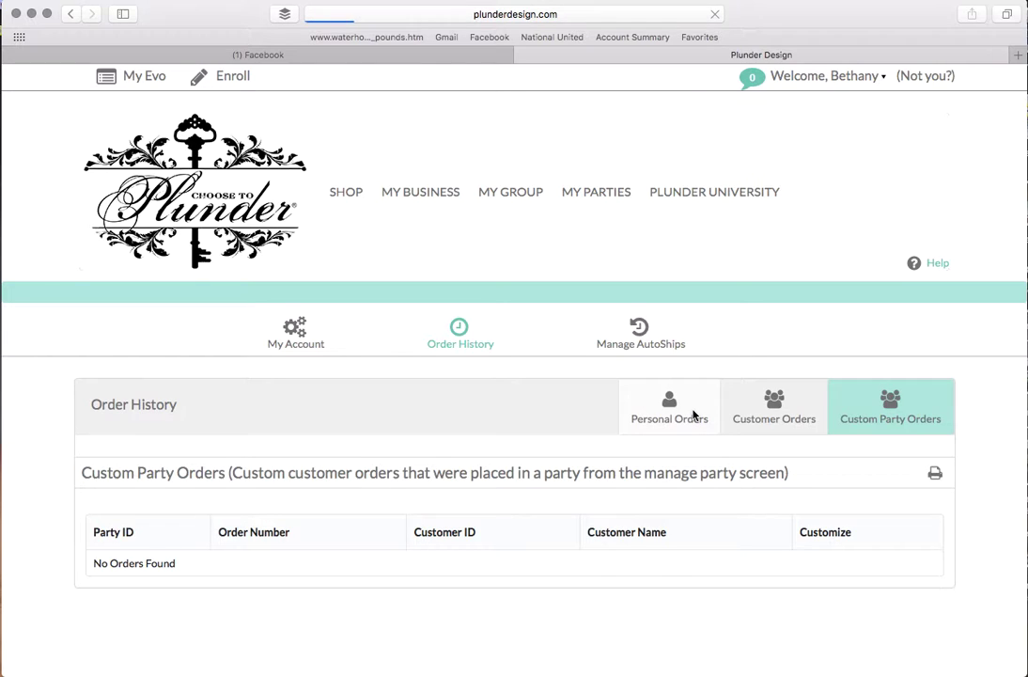
scroll(375, 507, "down", 5)
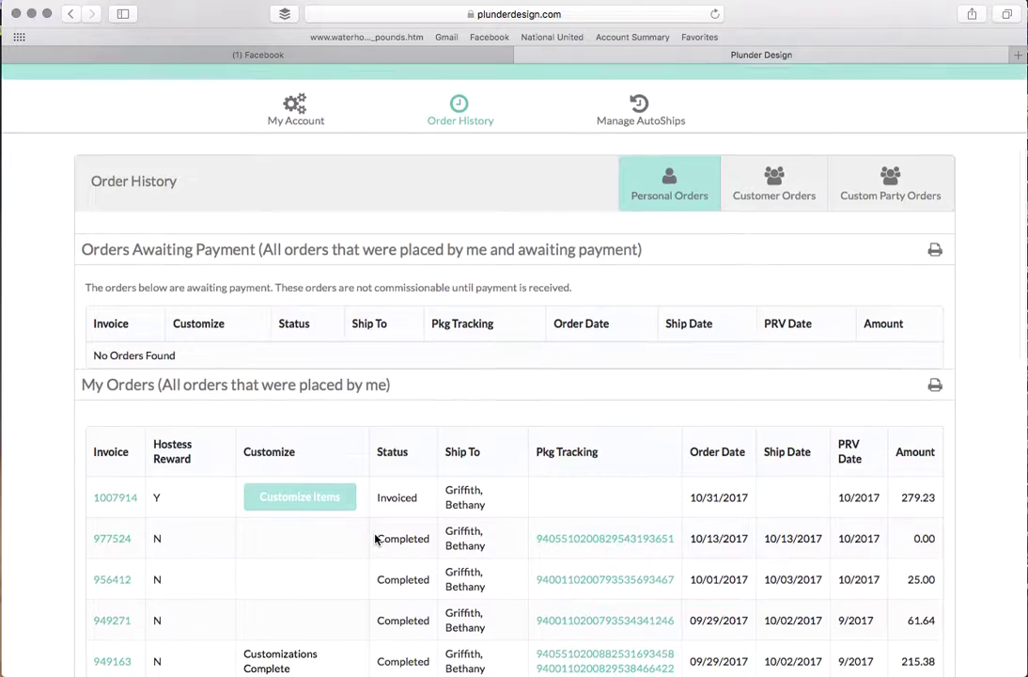
left_click(288, 486)
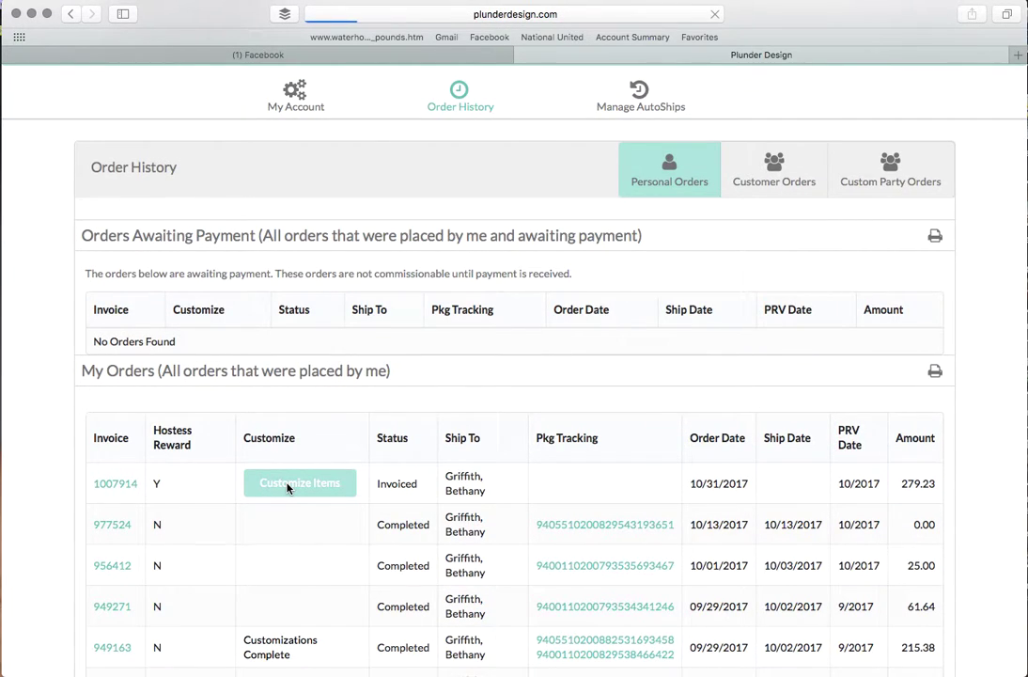
scroll(419, 473, "down", 5)
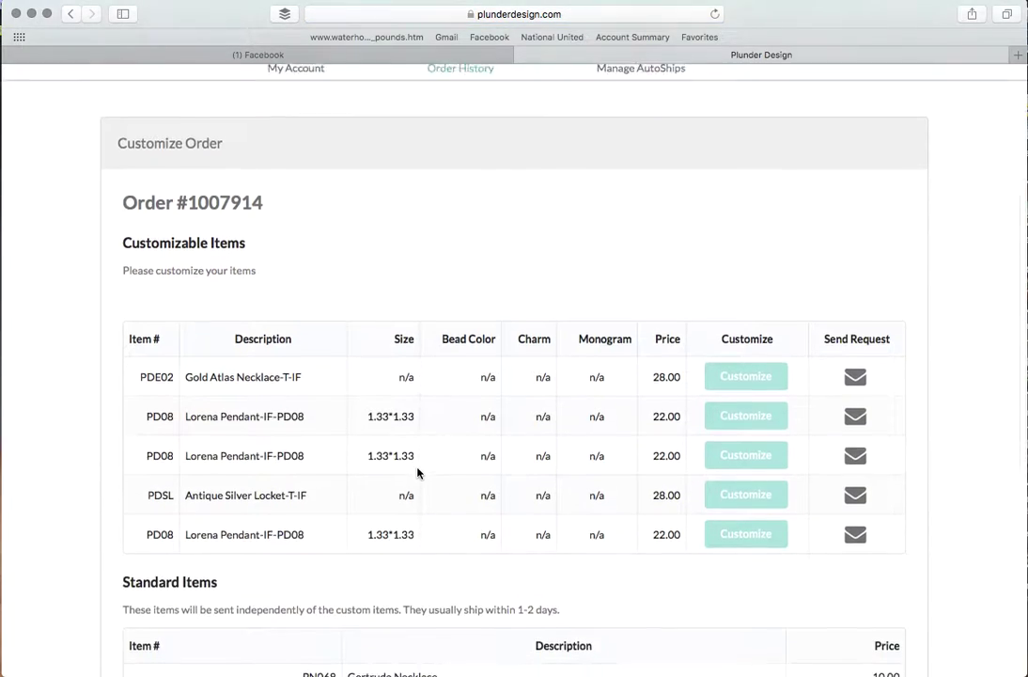
scroll(418, 473, "down", 1)
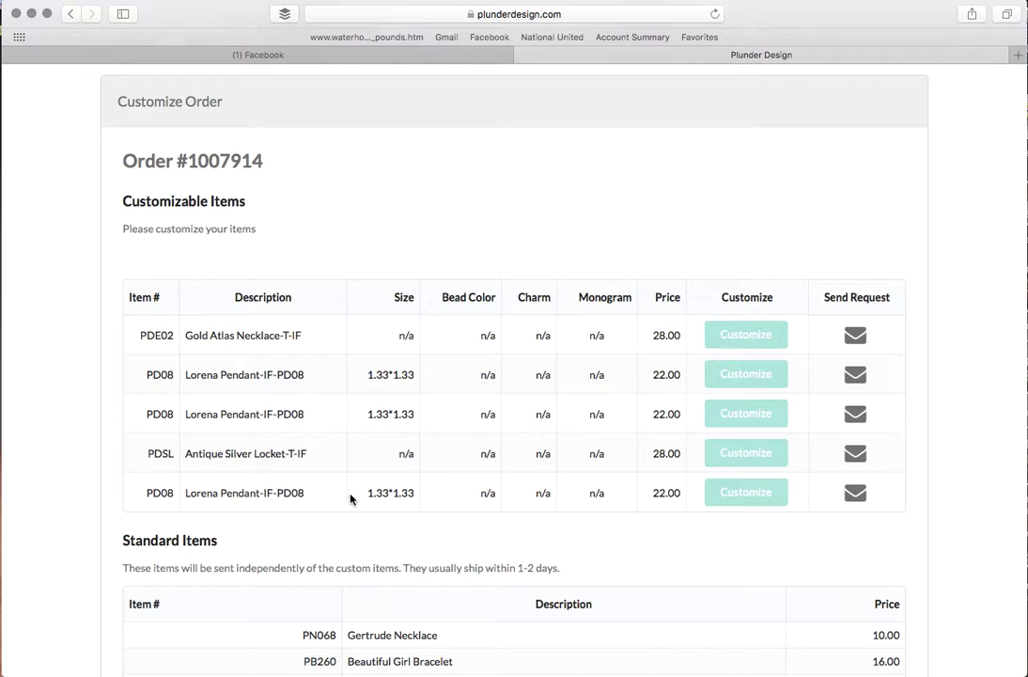
Customize the Gold Atlas Necklace and start a front image upload from the device, accepting the copyright disclosure
left_click(763, 343)
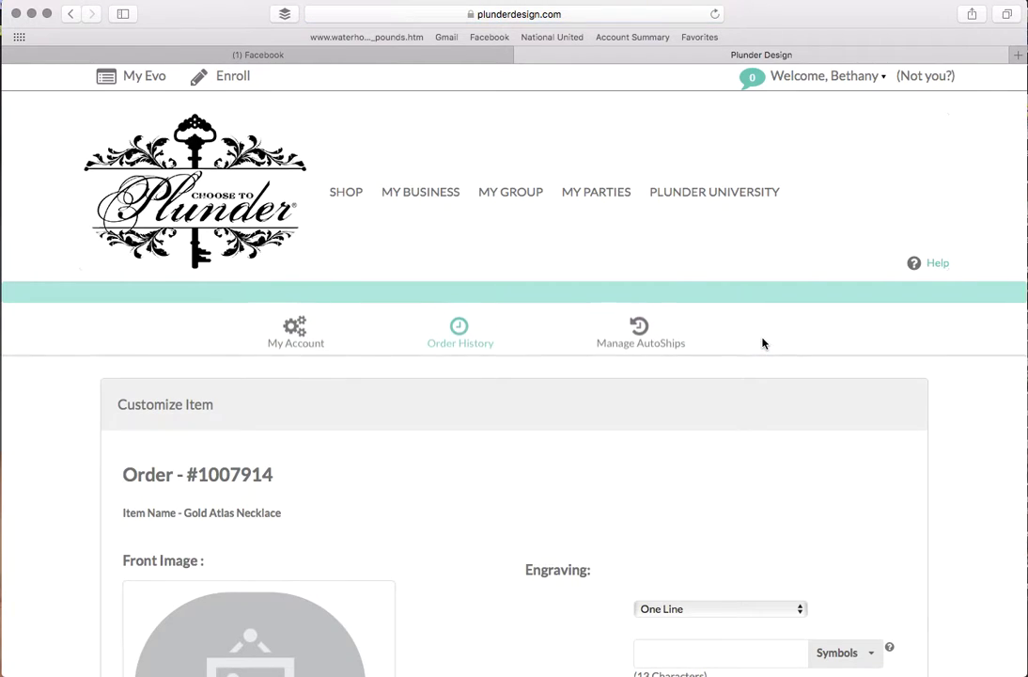
scroll(530, 429, "down", 5)
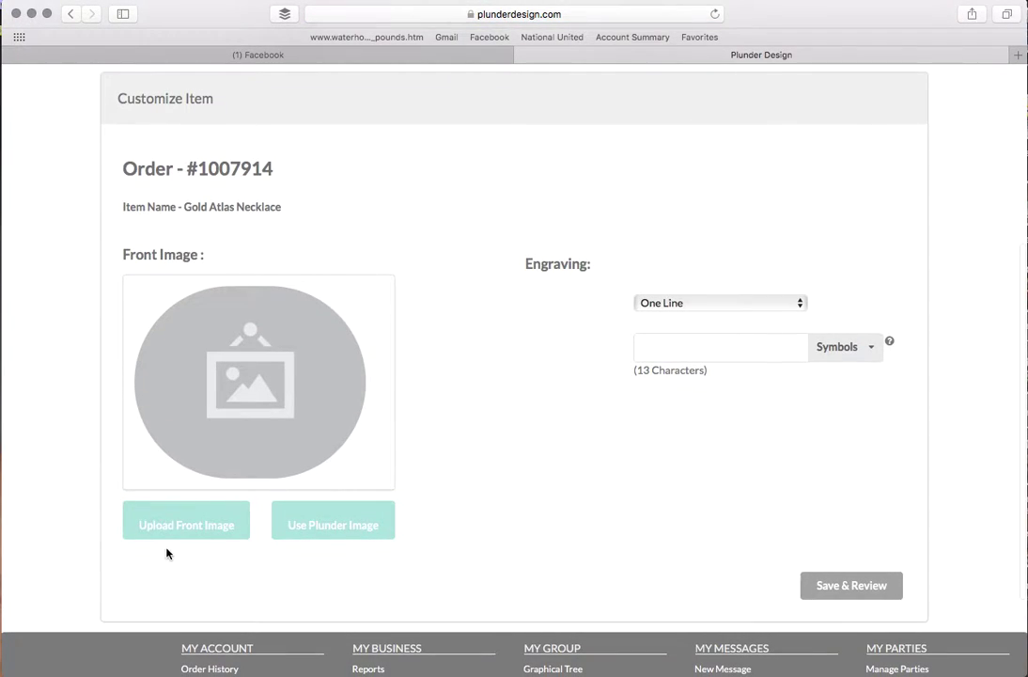
left_click(187, 529)
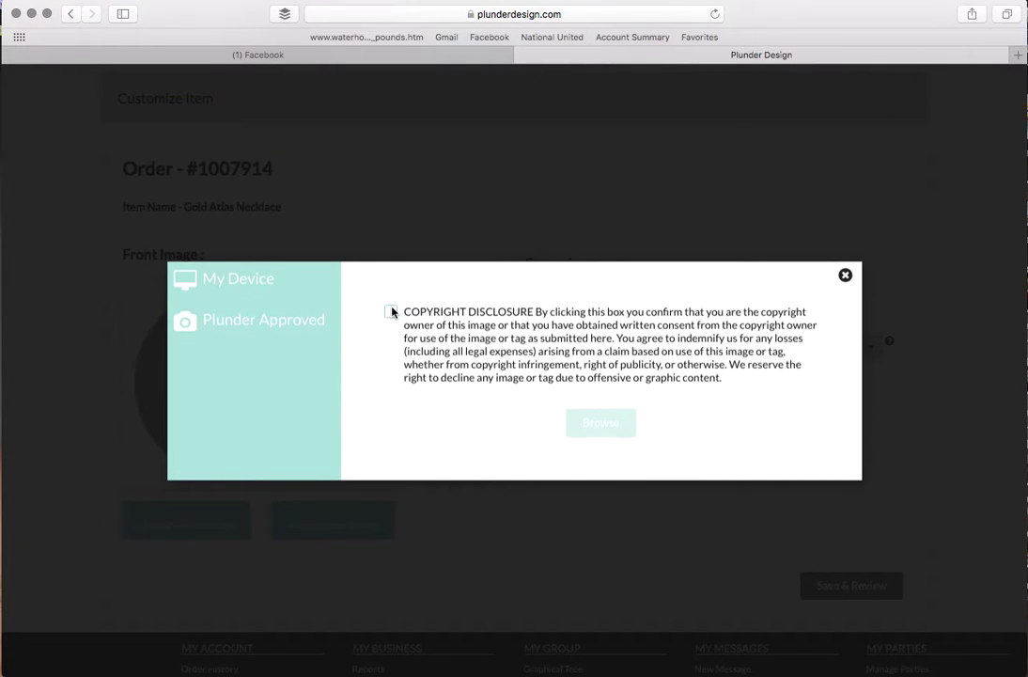
left_click(391, 311)
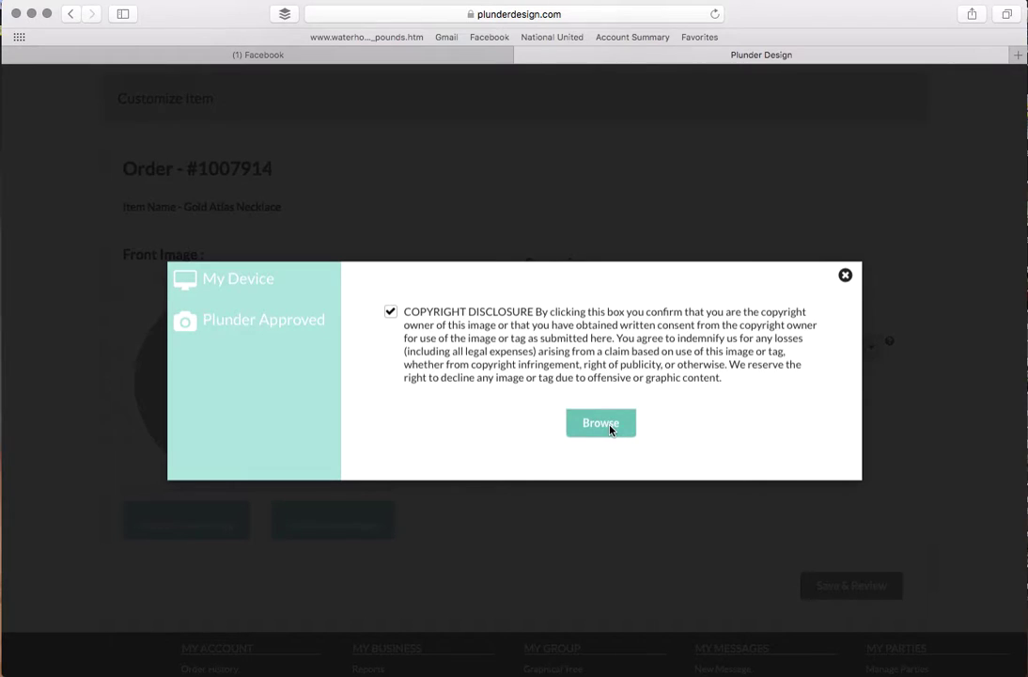
left_click(609, 424)
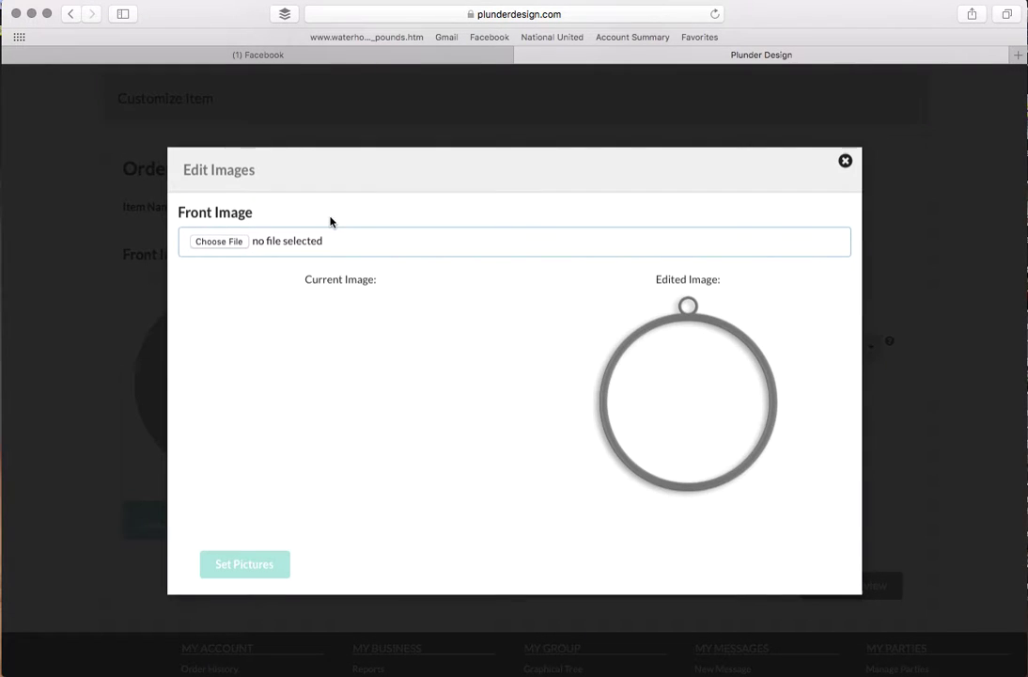
Choose esther4.png from the Plunder > Atlas Designs > Atlas PNG folder on the Desktop as the front image
left_click(218, 242)
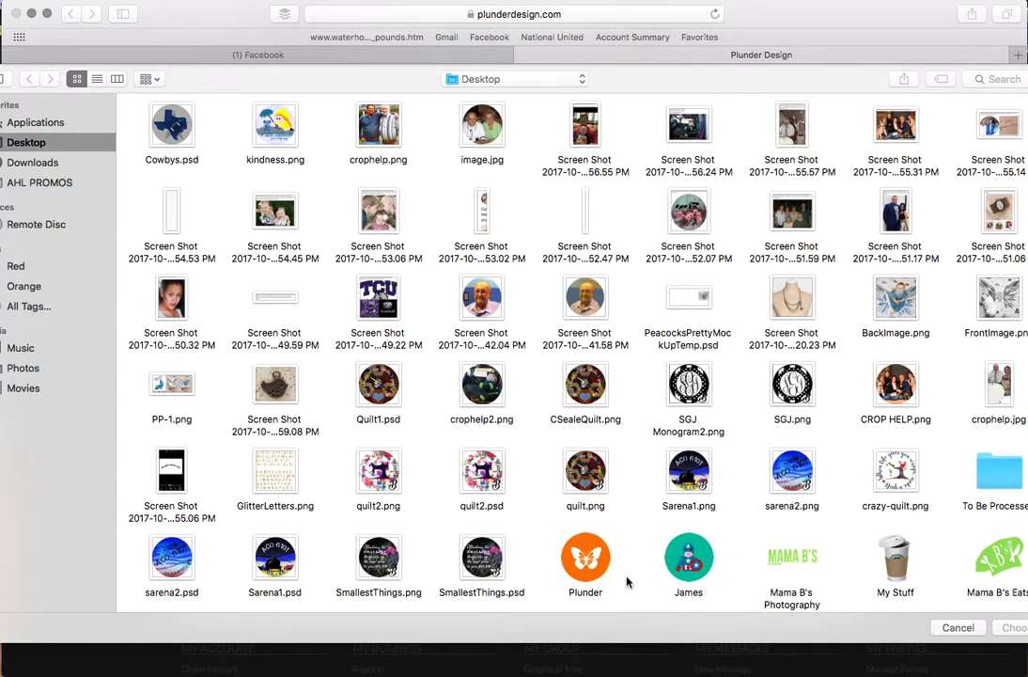
left_click(587, 558)
double_click(589, 559)
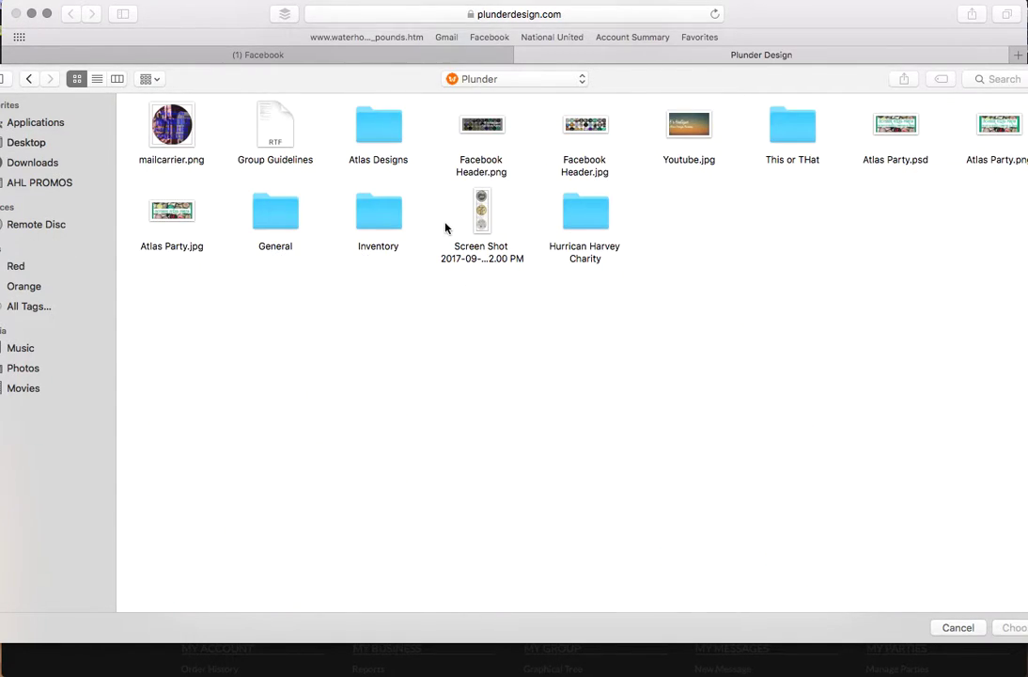
double_click(372, 132)
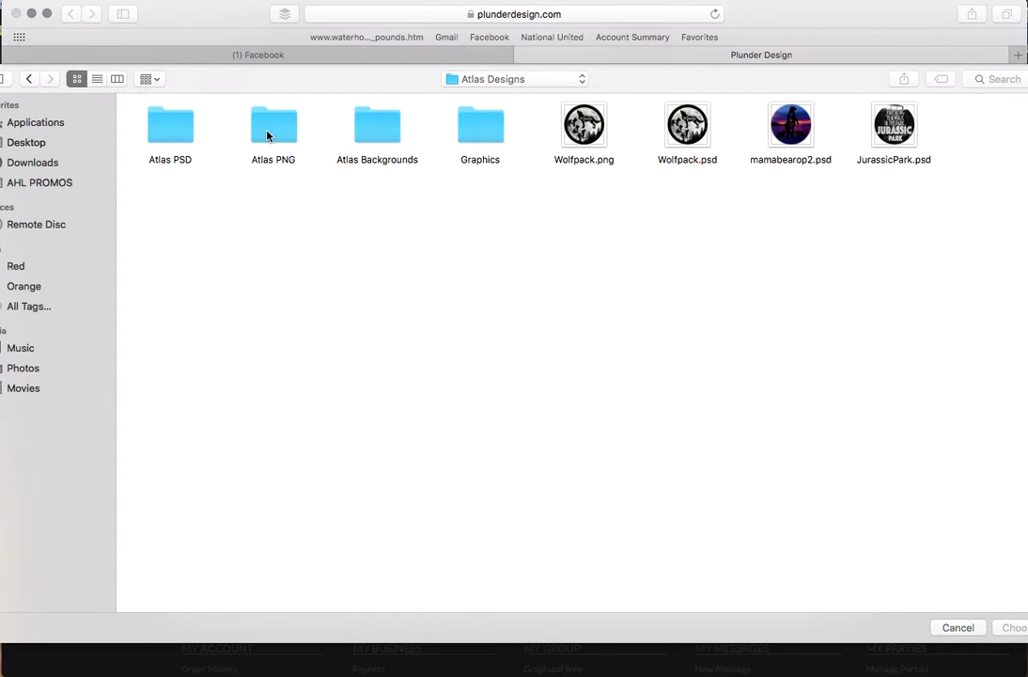
double_click(271, 132)
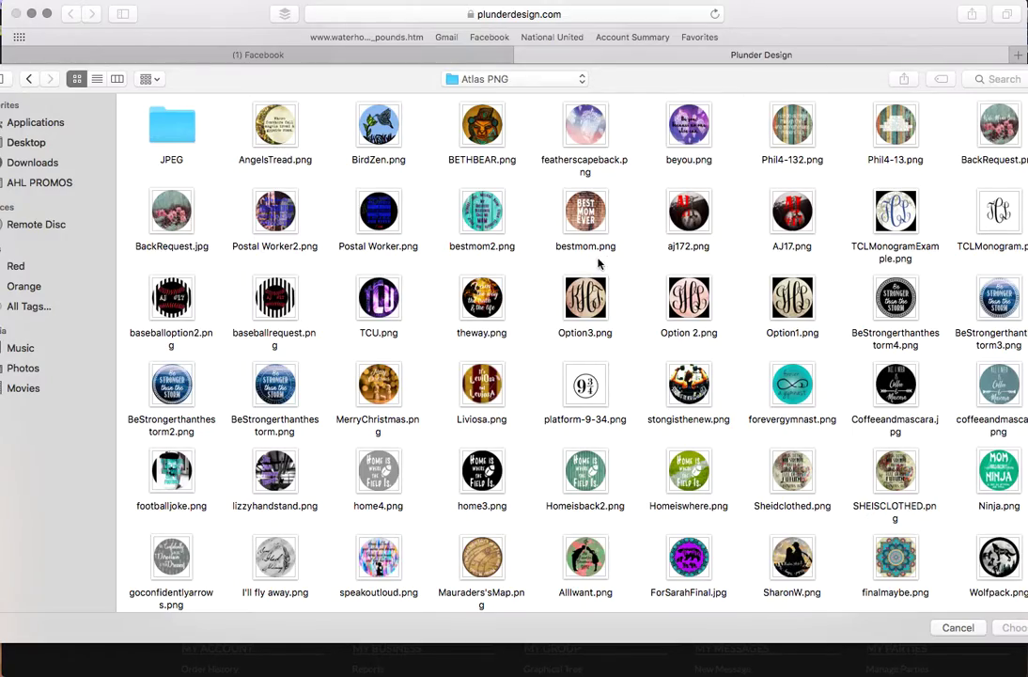
scroll(598, 264, "down", 3)
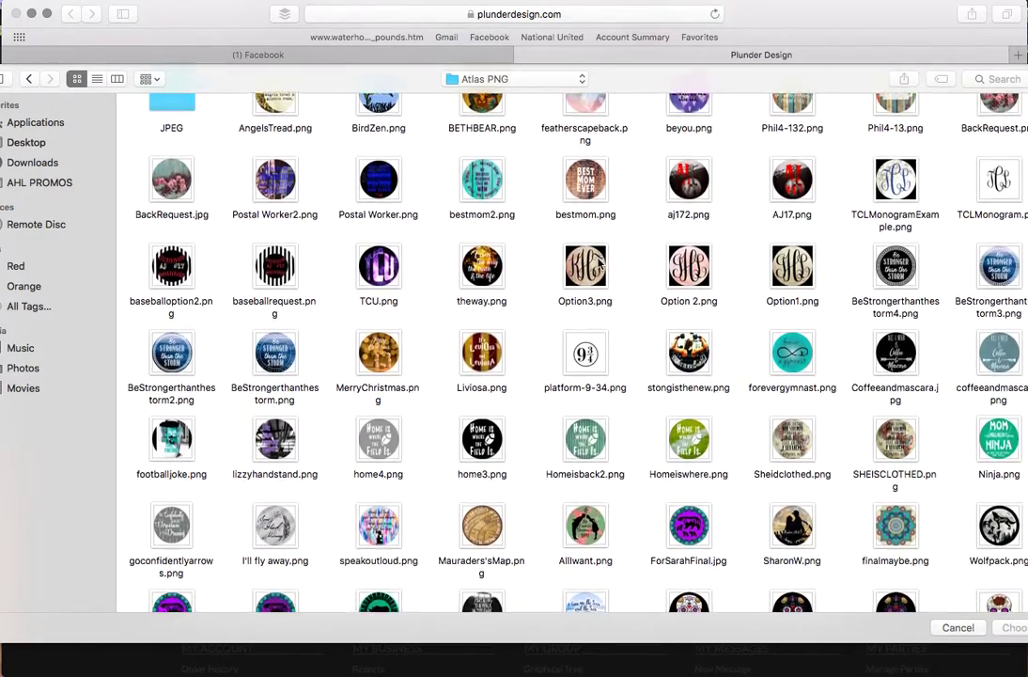
scroll(599, 264, "down", 8)
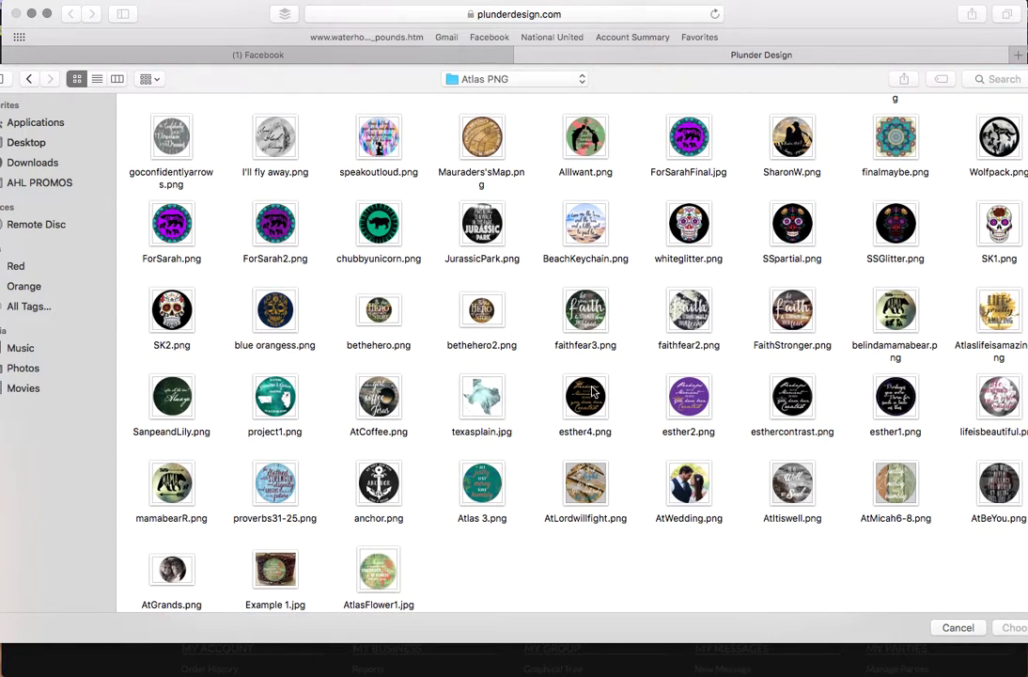
double_click(592, 391)
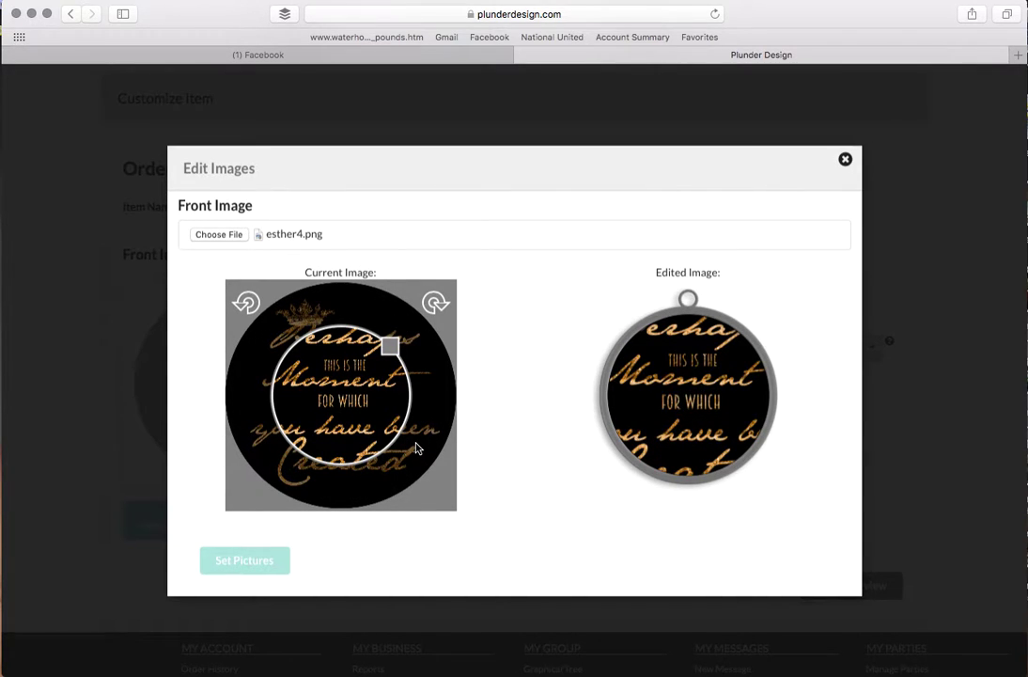
Enlarge the crop circle to cover the full round design and set it as the necklace's front picture
scroll(417, 449, "up", 3)
scroll(355, 378, "down", 2)
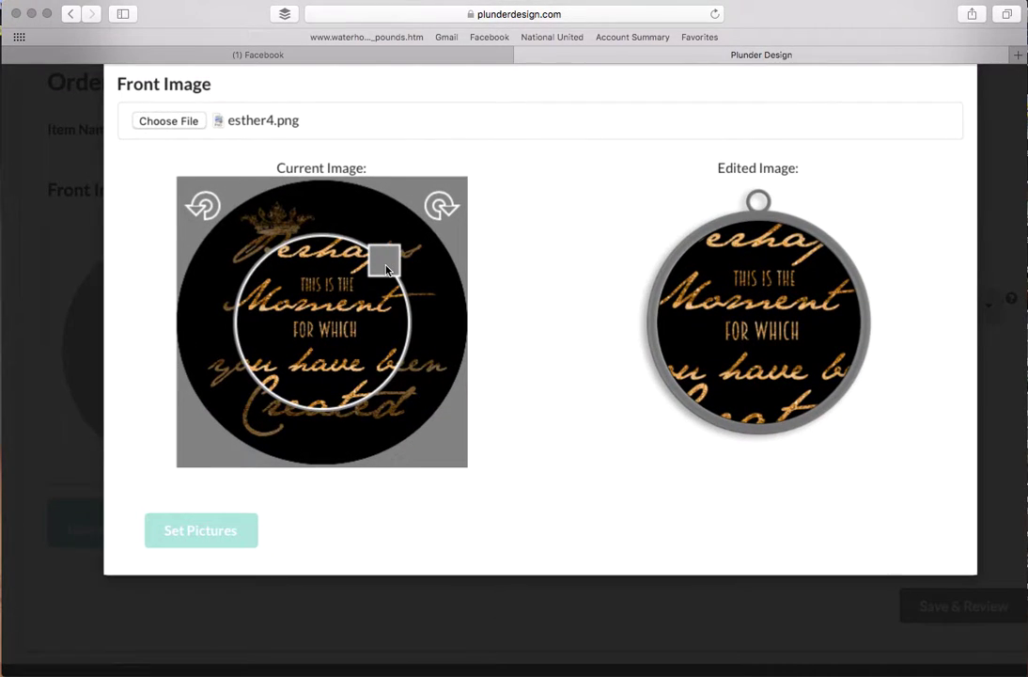
left_click_drag(386, 269, 434, 243)
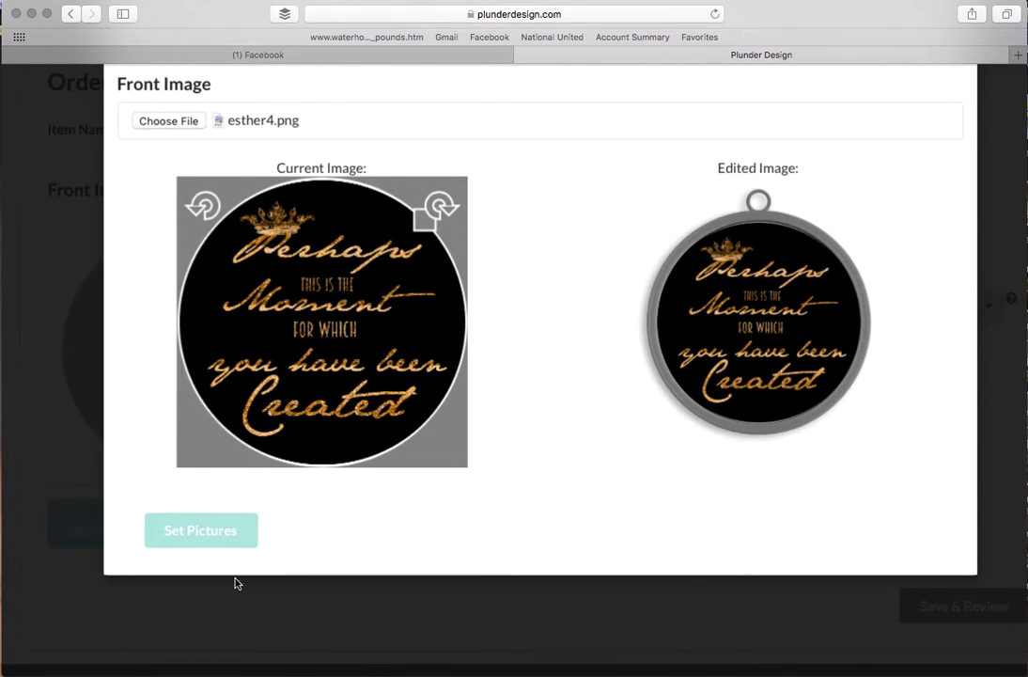
left_click(209, 534)
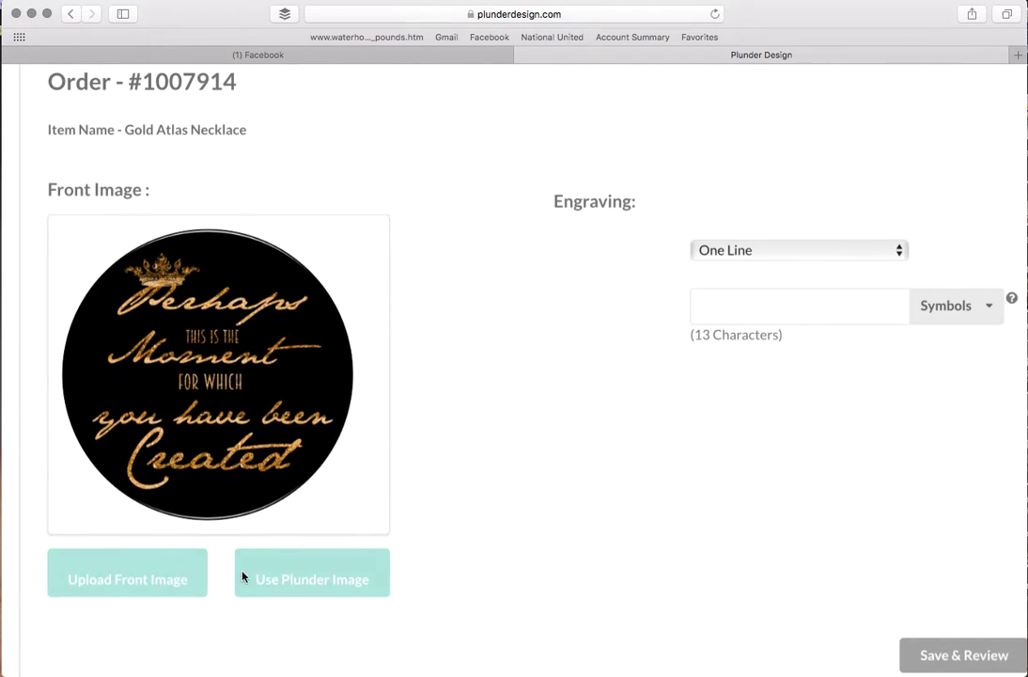
Upload esther4.png from the Atlas PNG folder again as the necklace's front image, accepting the copyright disclosure
left_click(172, 581)
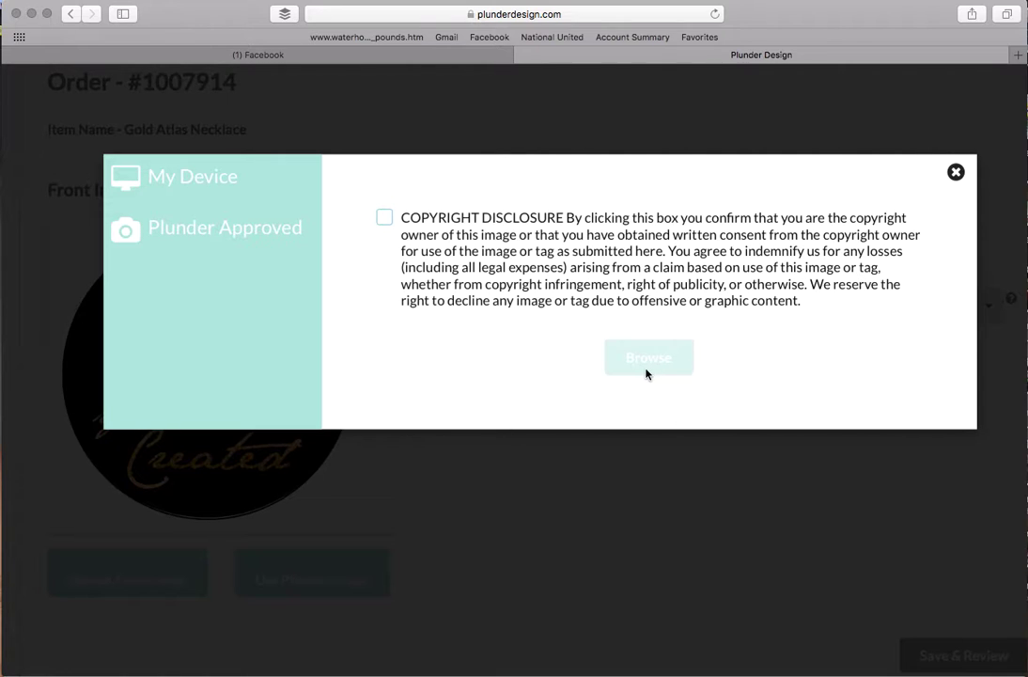
left_click(384, 217)
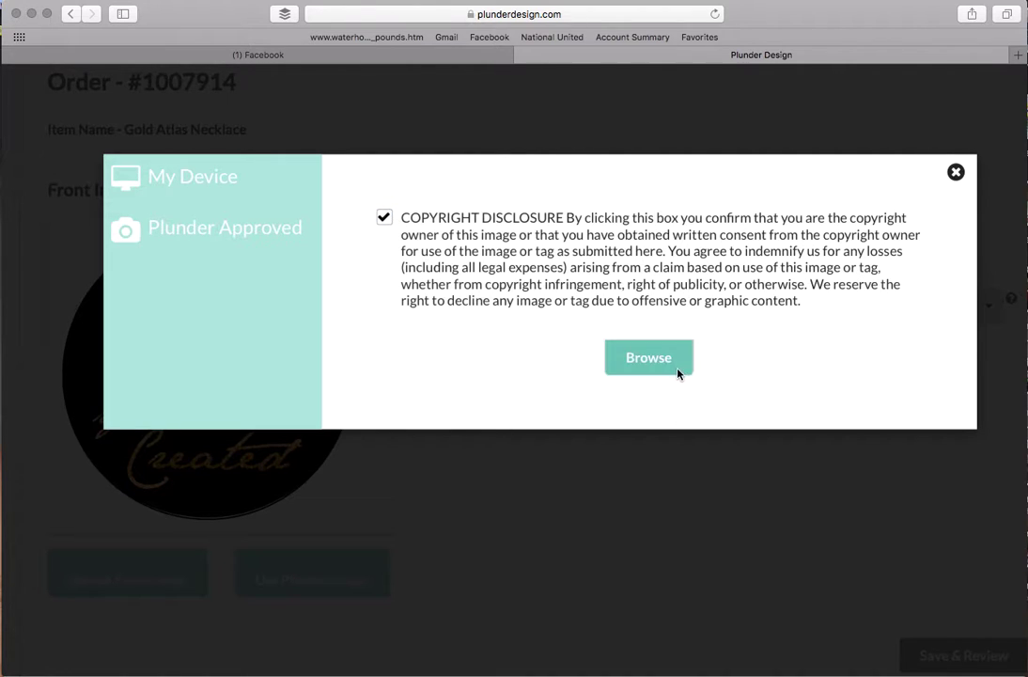
left_click(650, 359)
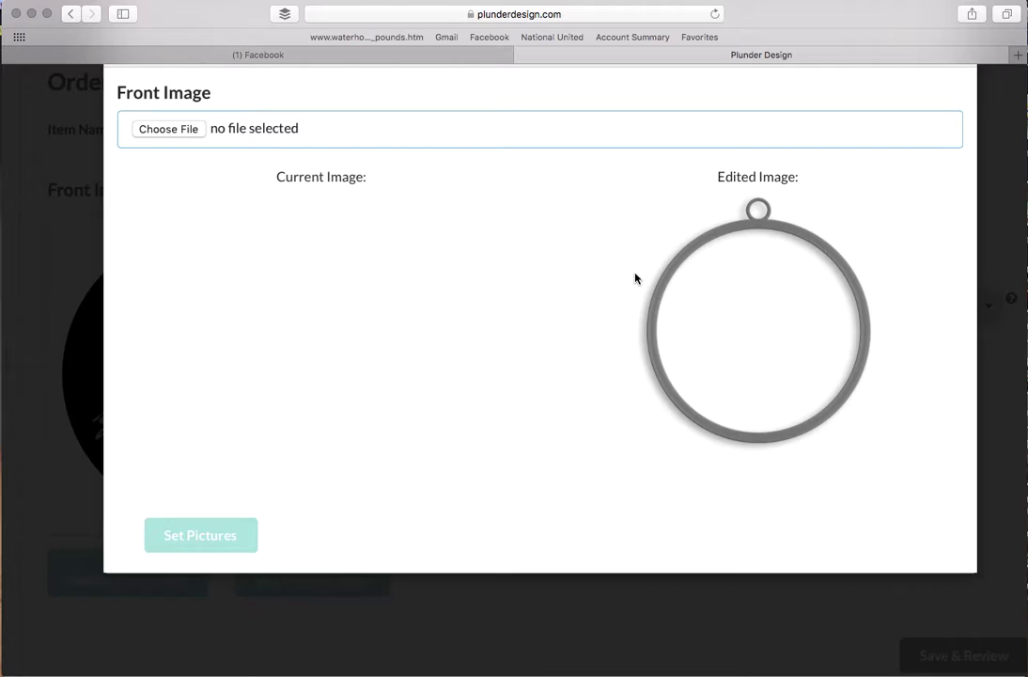
left_click(169, 130)
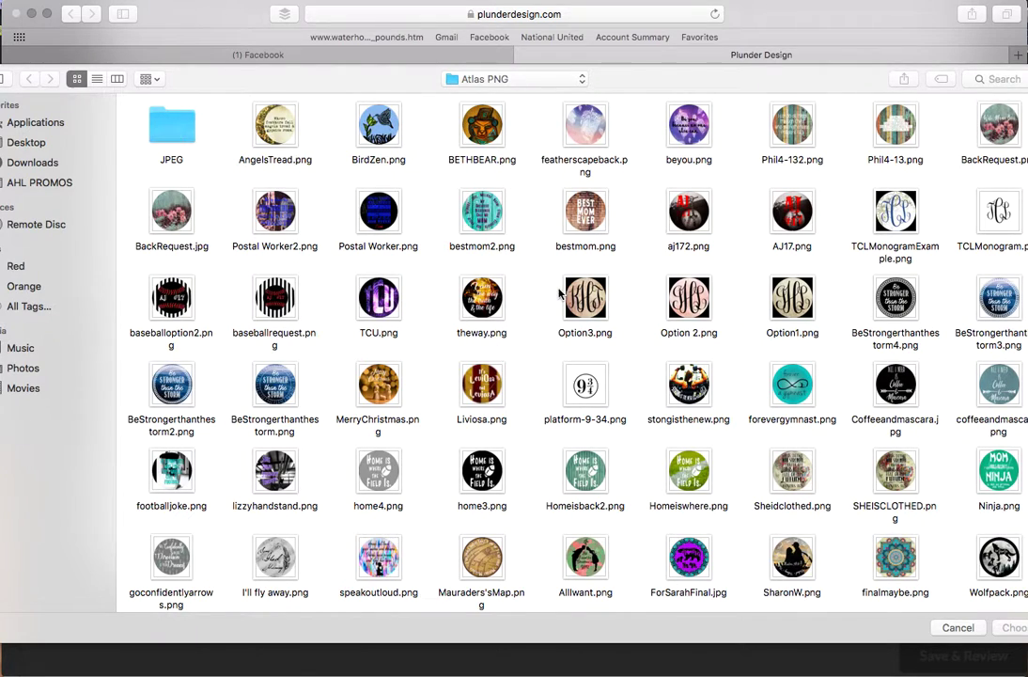
scroll(558, 294, "down", 10)
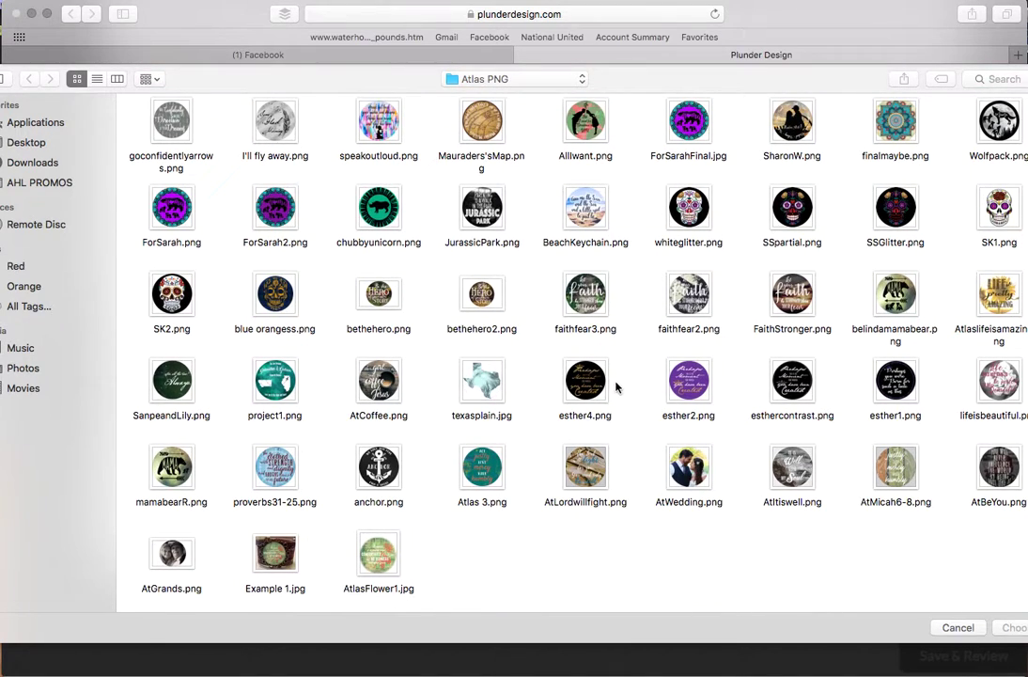
double_click(587, 383)
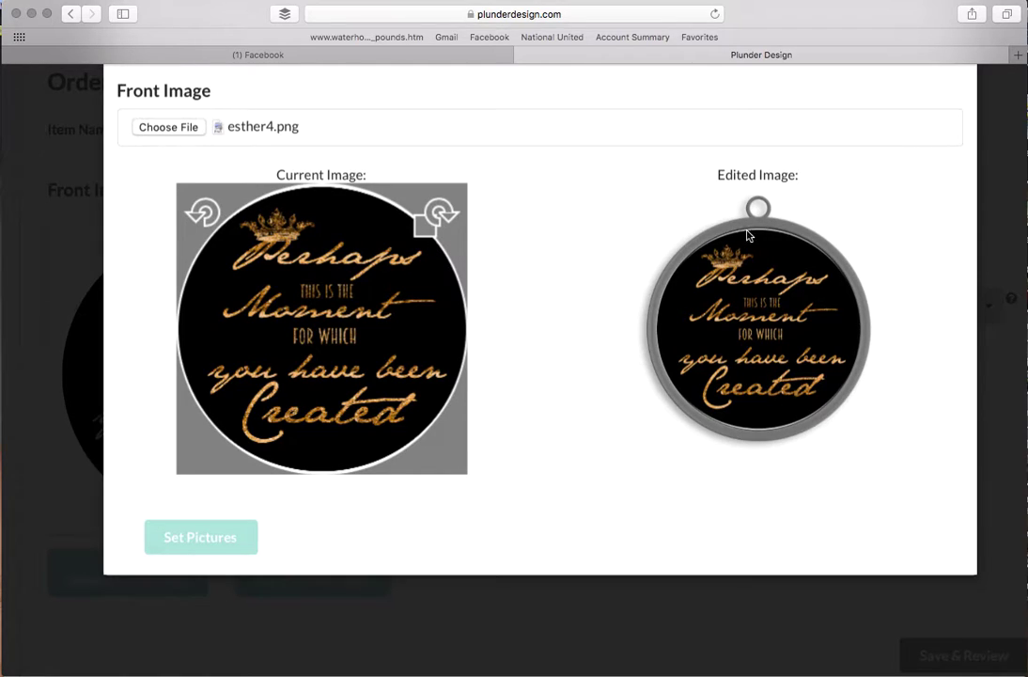
Crop the upright image slightly inside the round design's edge and set it as the necklace's front picture
left_click(431, 225)
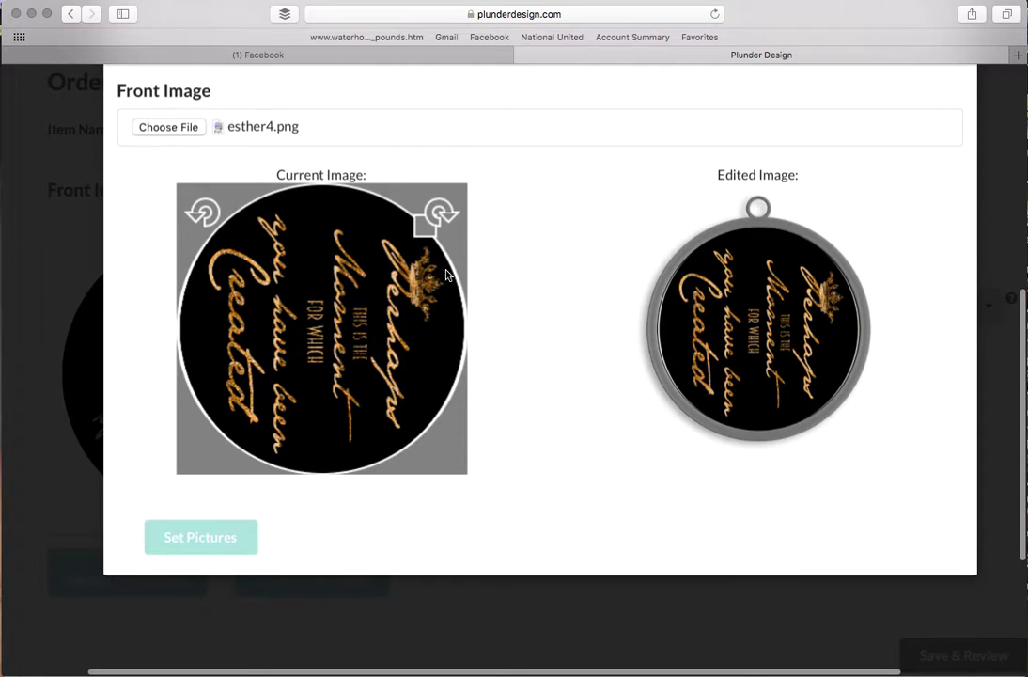
left_click(193, 208)
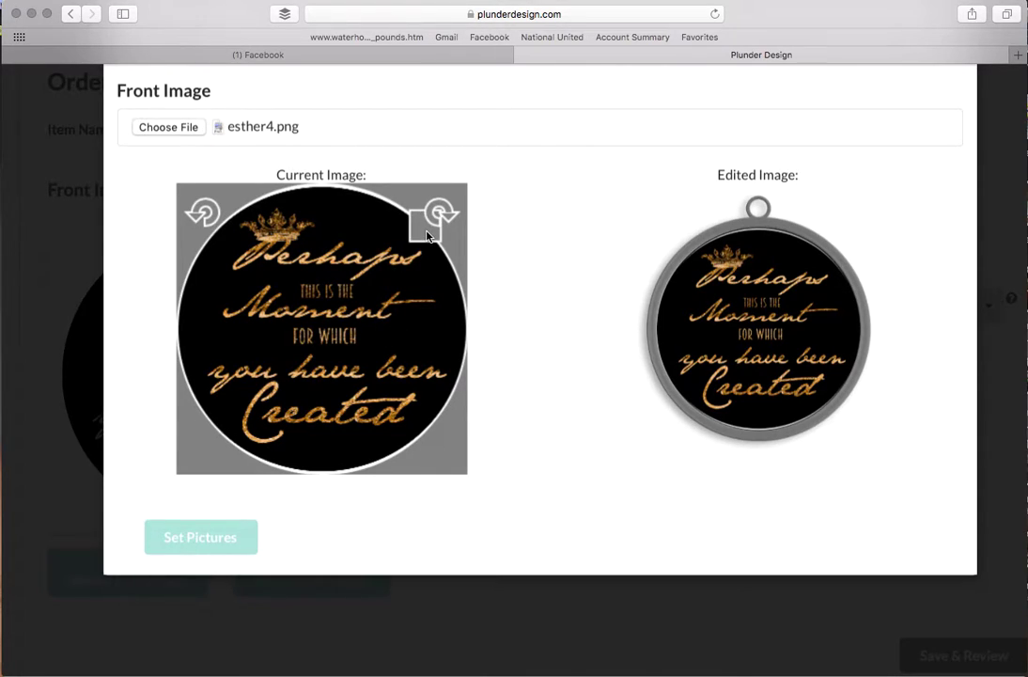
left_click_drag(428, 236, 448, 240)
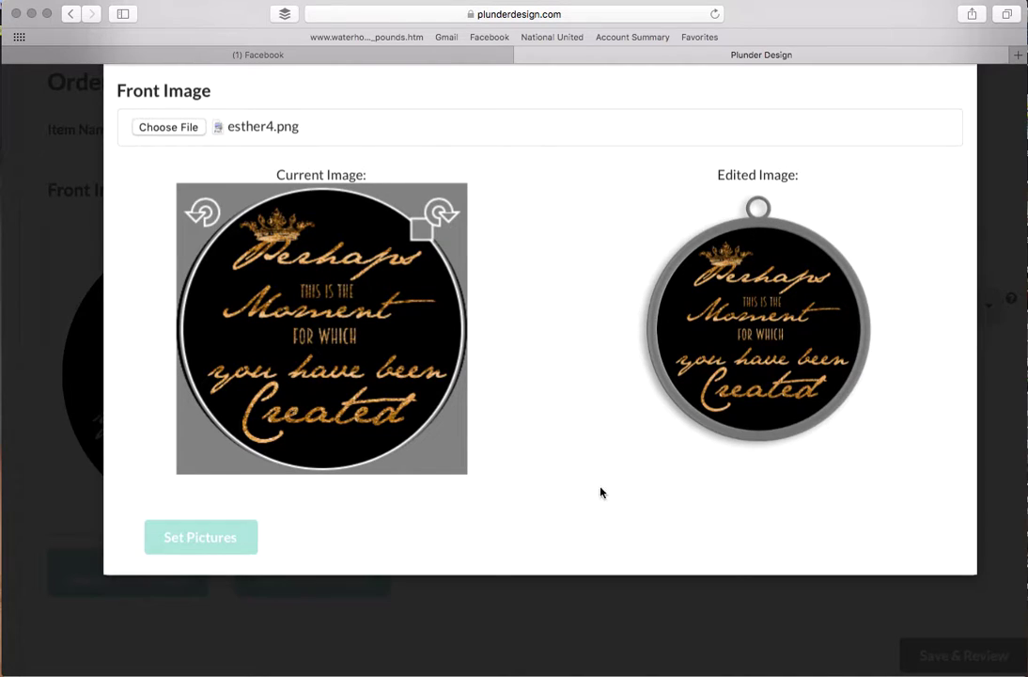
left_click(207, 539)
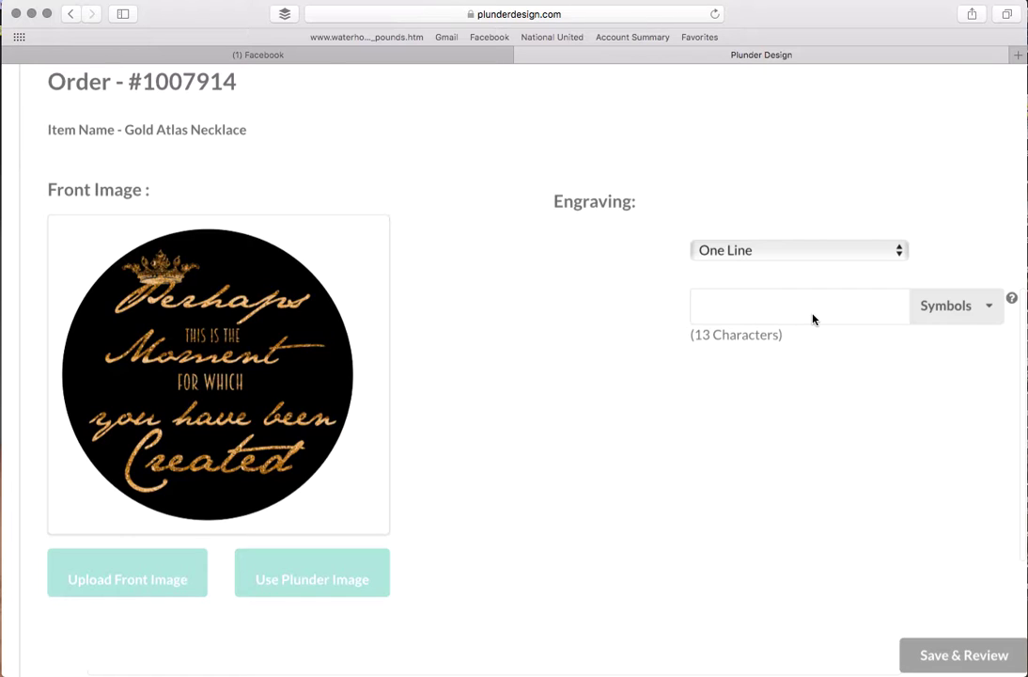
Activate the engraving text field and search Google in a new tab for "Perhaps this is the moment"
left_click(730, 311)
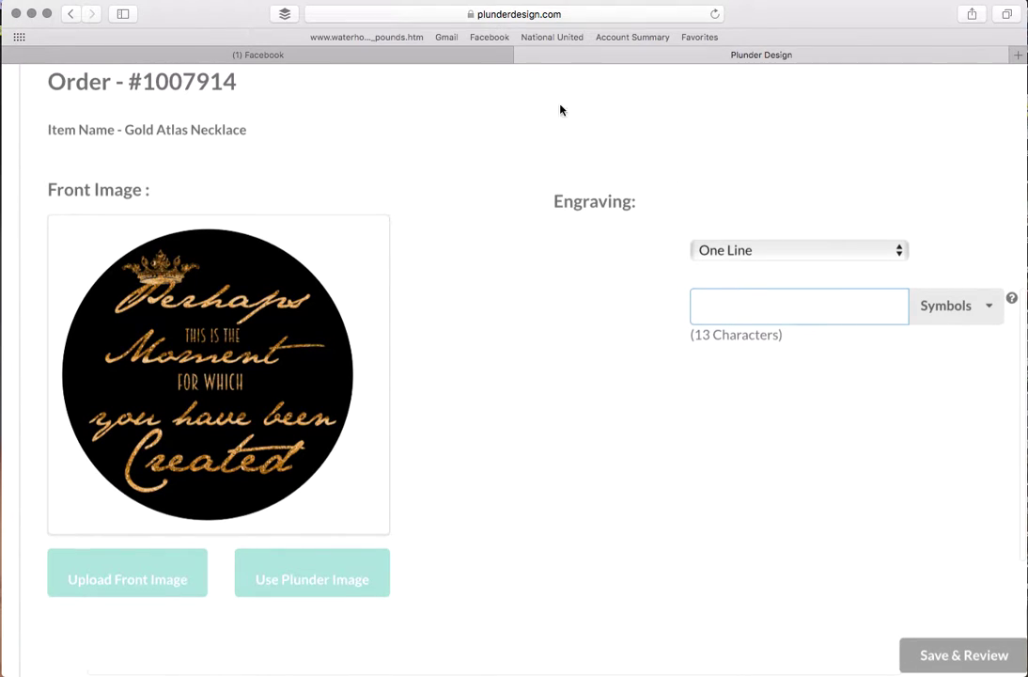
scroll(586, 452, "down", 2)
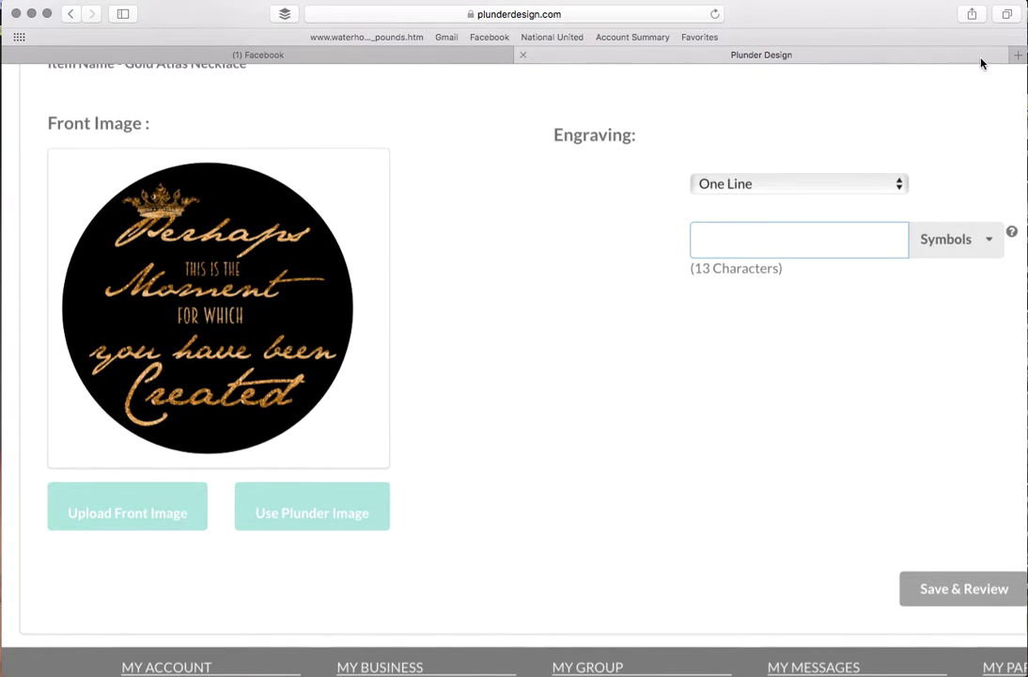
left_click(1018, 55)
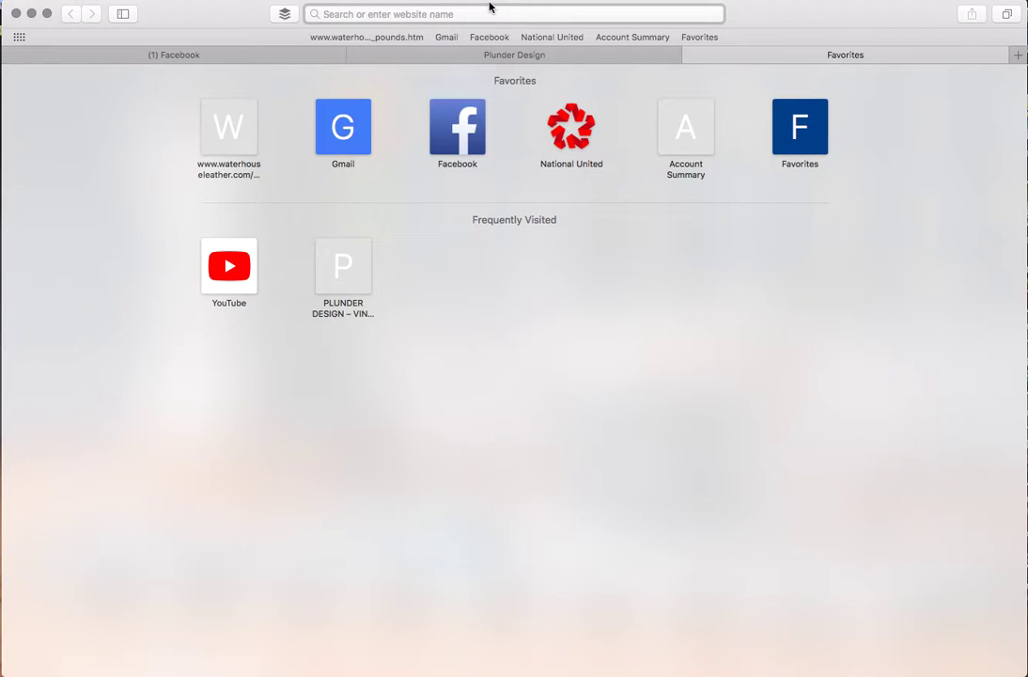
type("Perhaps this is the moment")
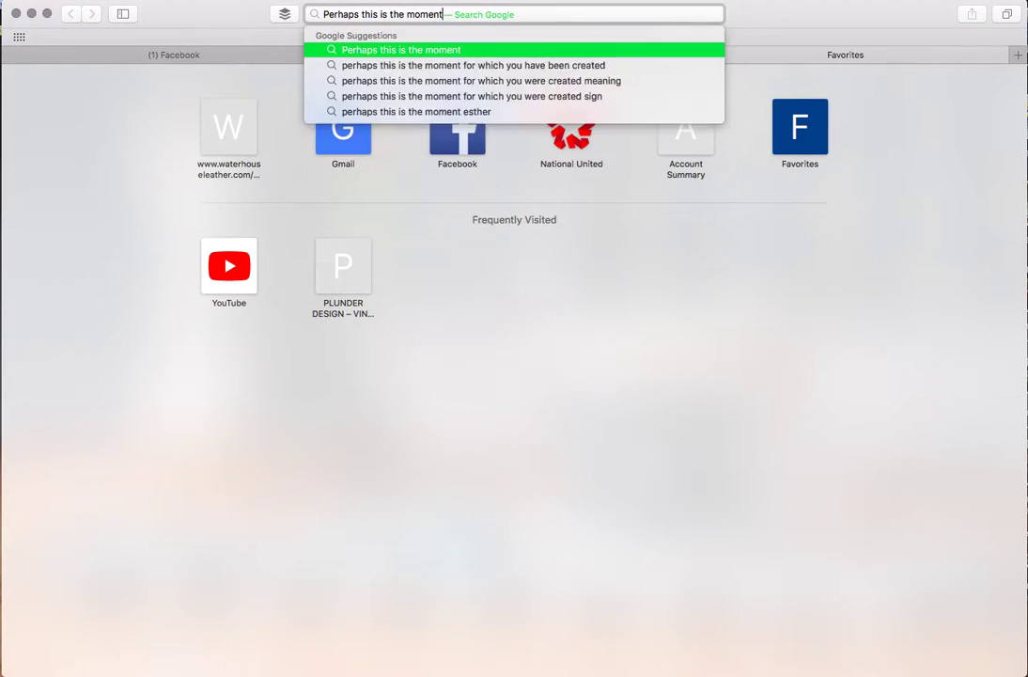
key("Escape")
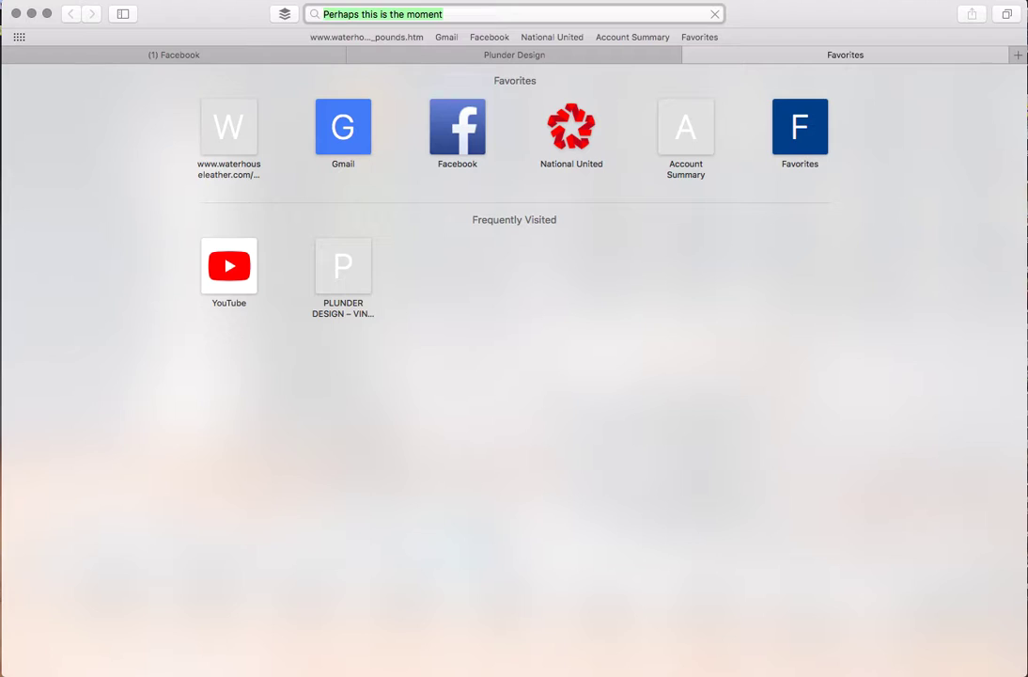
key("Return")
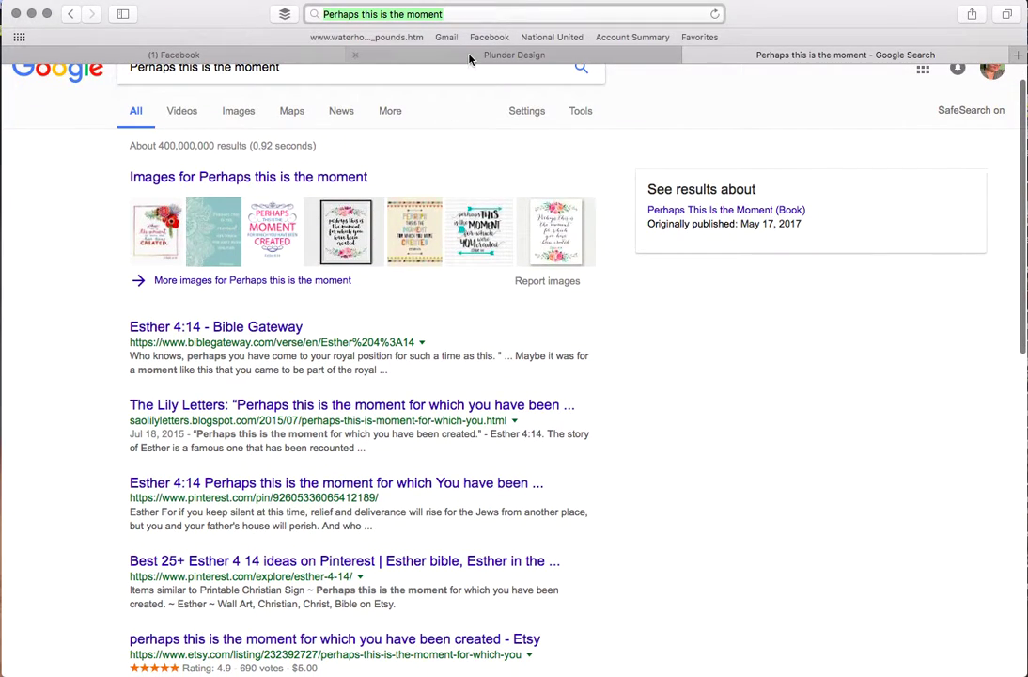
Return to the Plunder Design page, enter "Esther 4:14" as the necklace's one-line engraving, and save it for review
left_click(470, 56)
type("Esther 4:14")
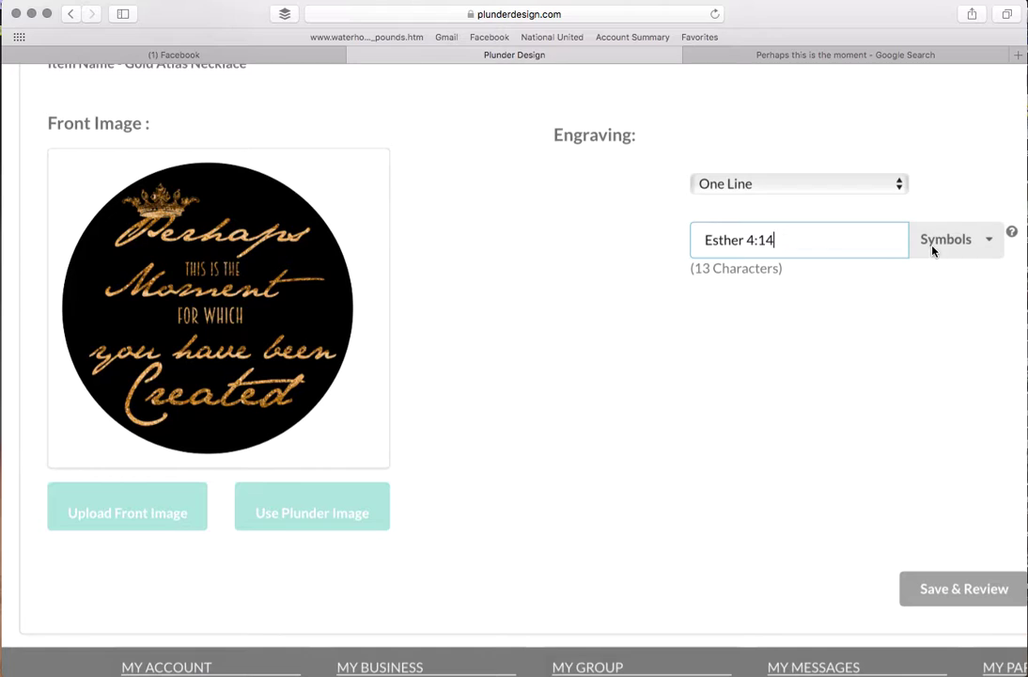
scroll(855, 354, "down", 3)
left_click(923, 471)
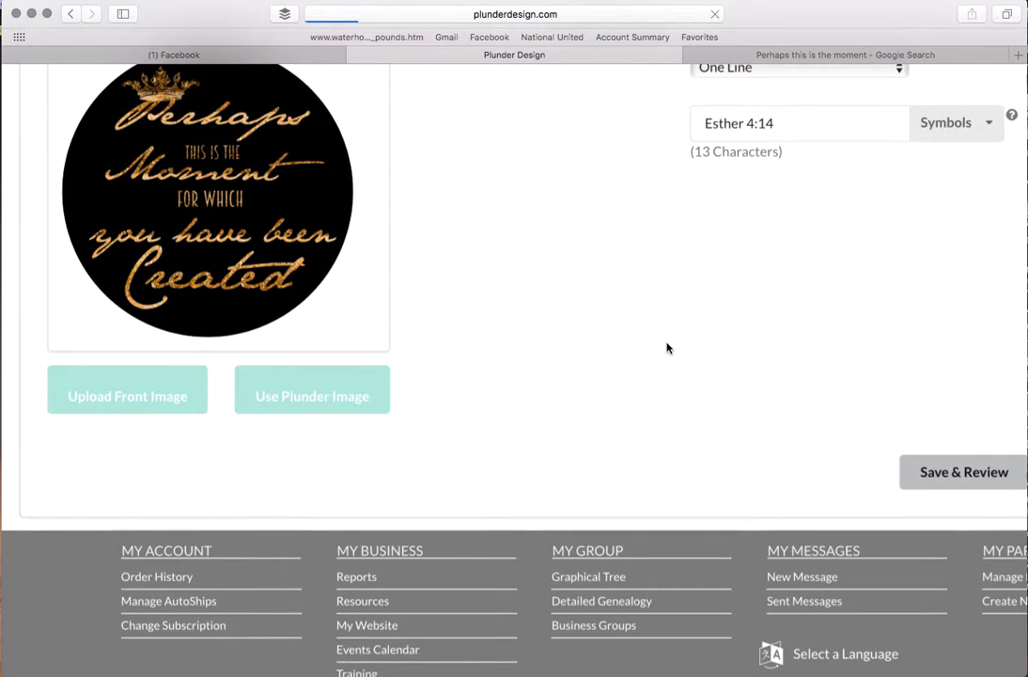
Review the Gold Atlas Necklace's front image and engraving, and finish its customization
scroll(667, 348, "down", 5)
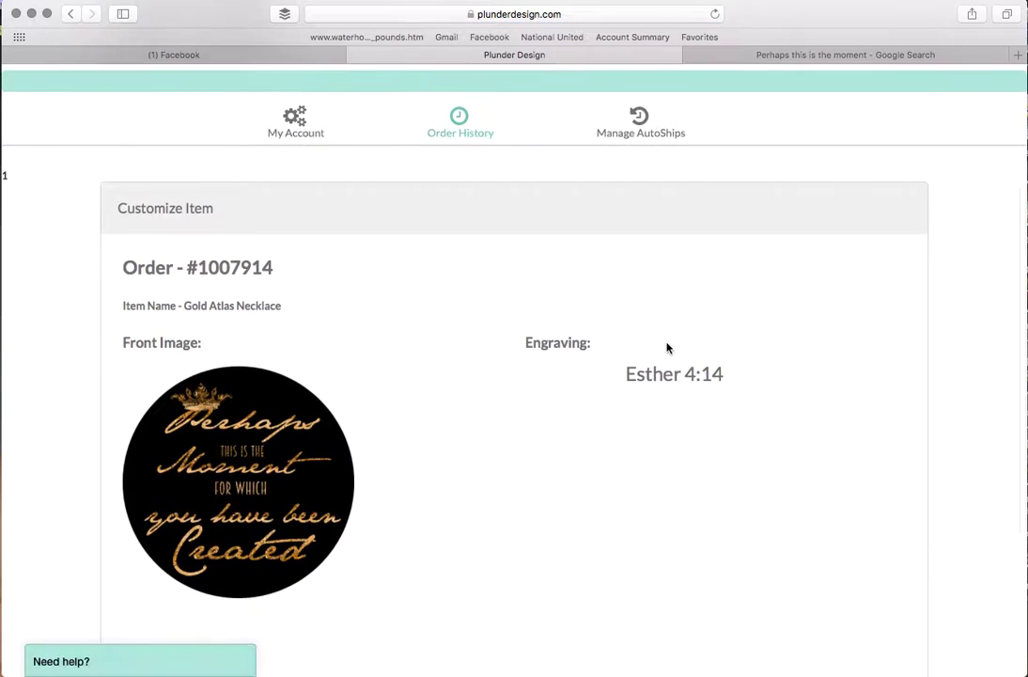
scroll(657, 342, "down", 2)
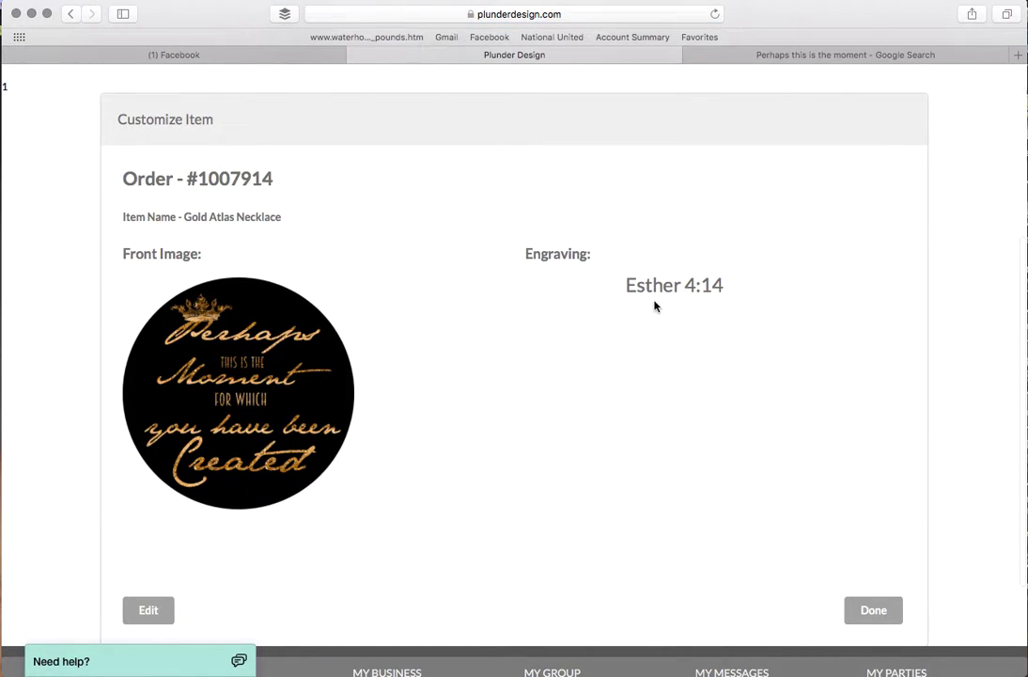
scroll(752, 378, "down", 2)
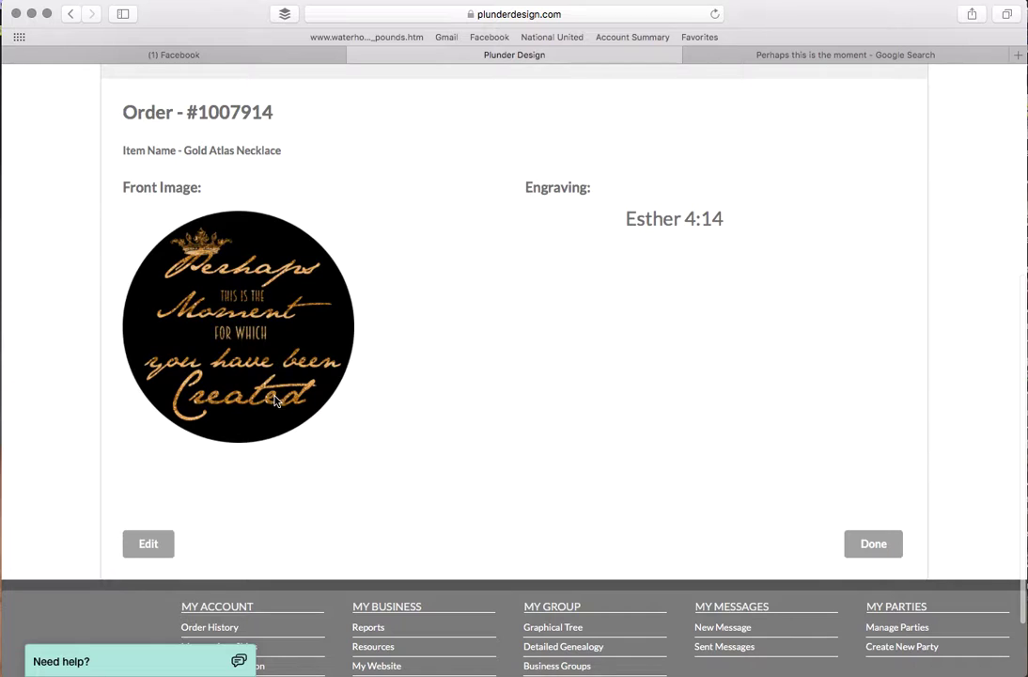
left_click(866, 547)
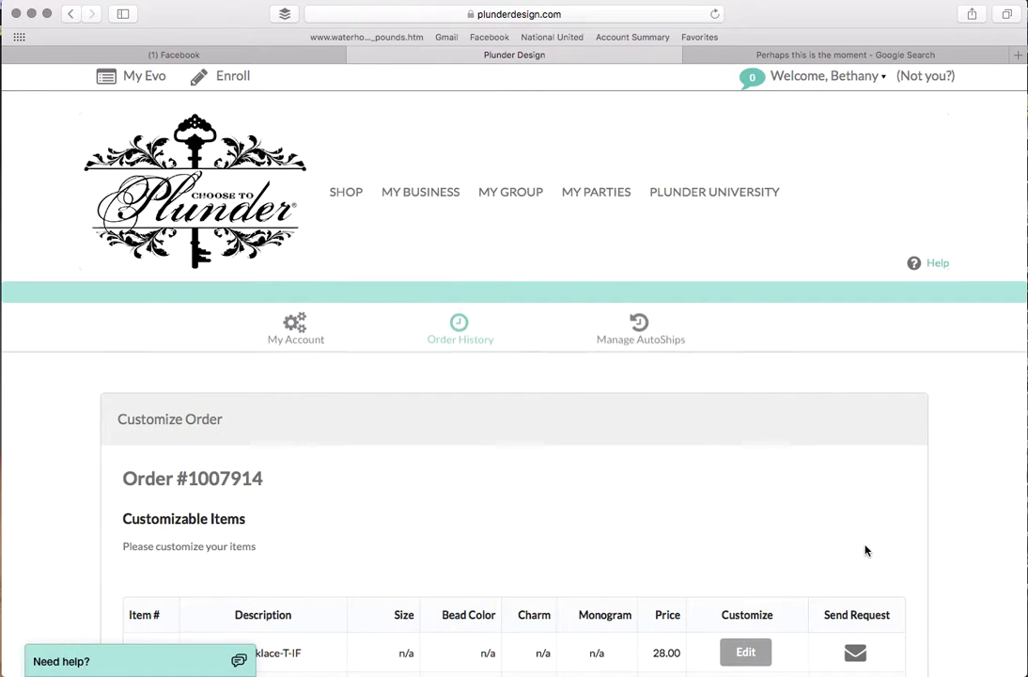
Customize the first Lorena Pendant in the order and start a front image upload from the device, accepting the copyright disclosure
scroll(658, 508, "down", 5)
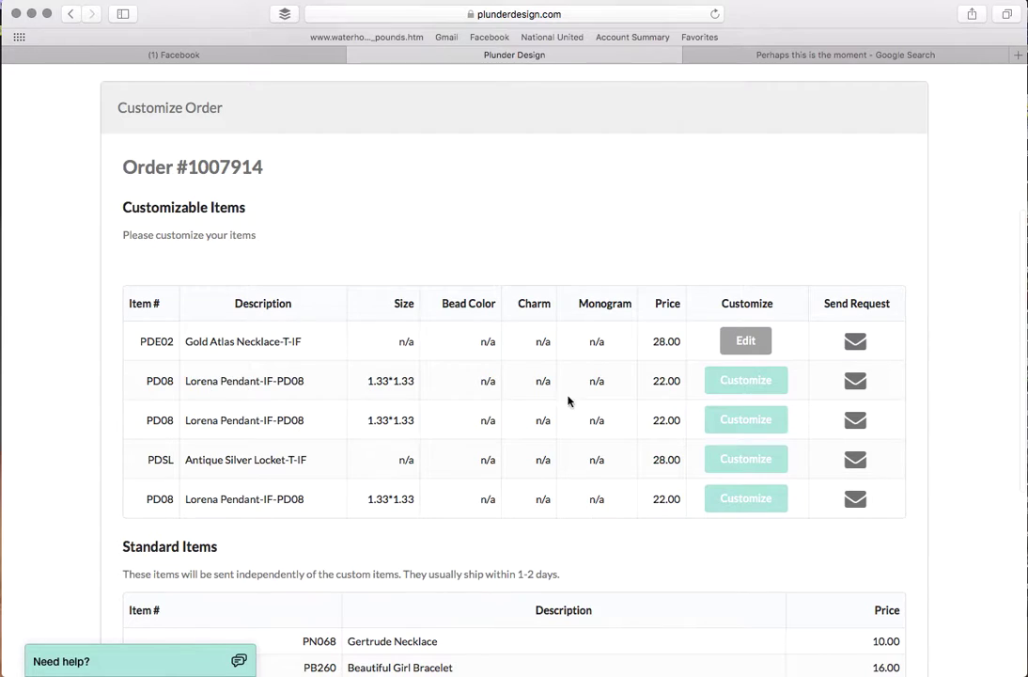
left_click(738, 382)
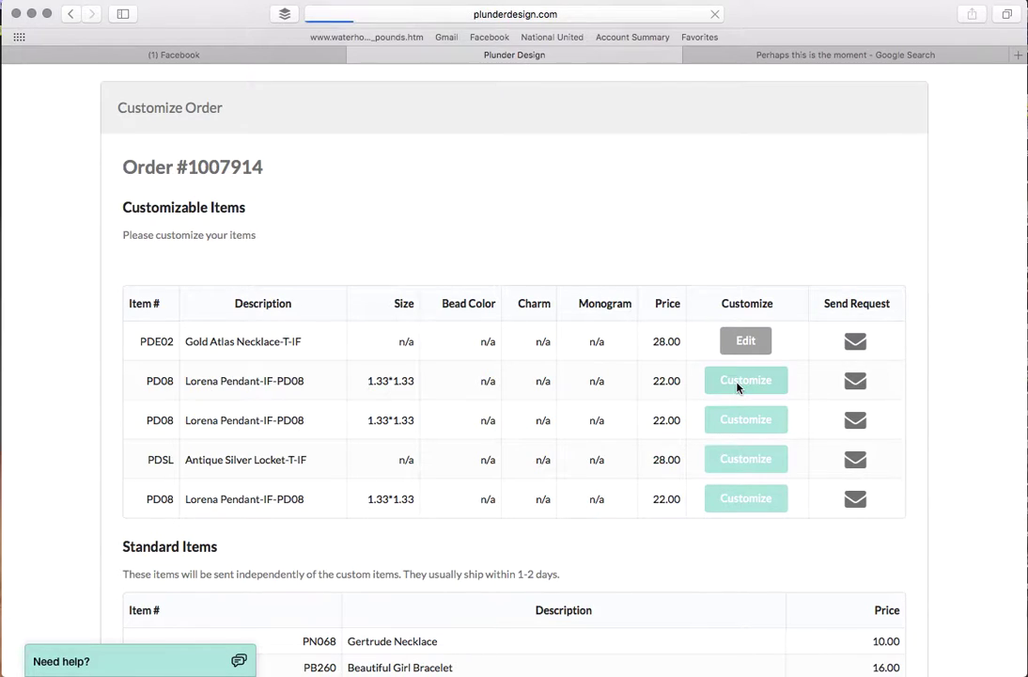
scroll(610, 414, "down", 5)
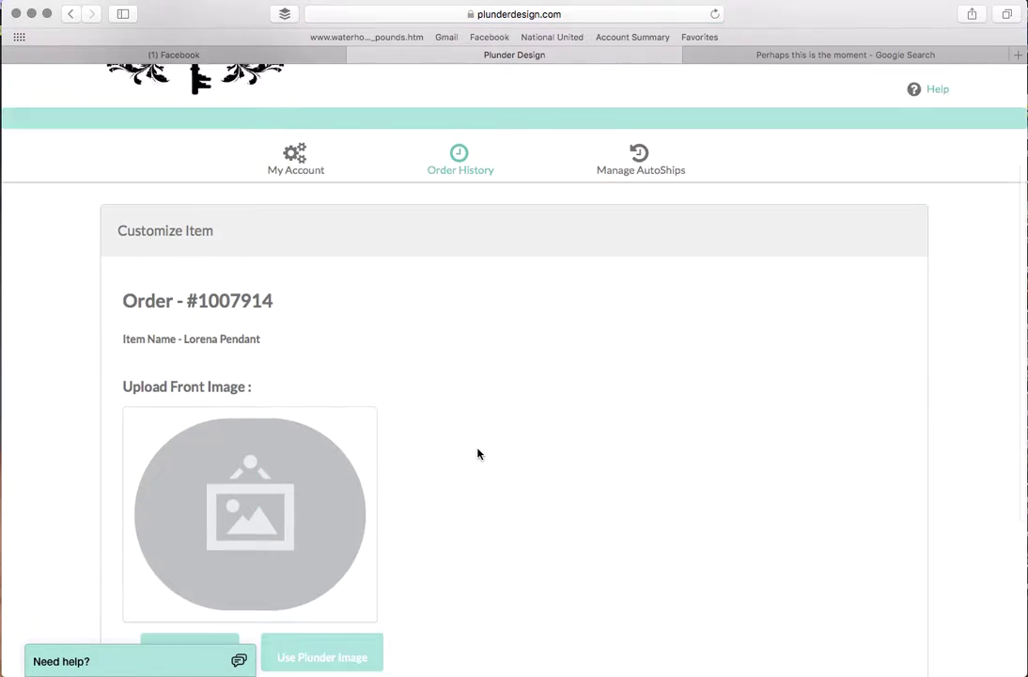
left_click(193, 510)
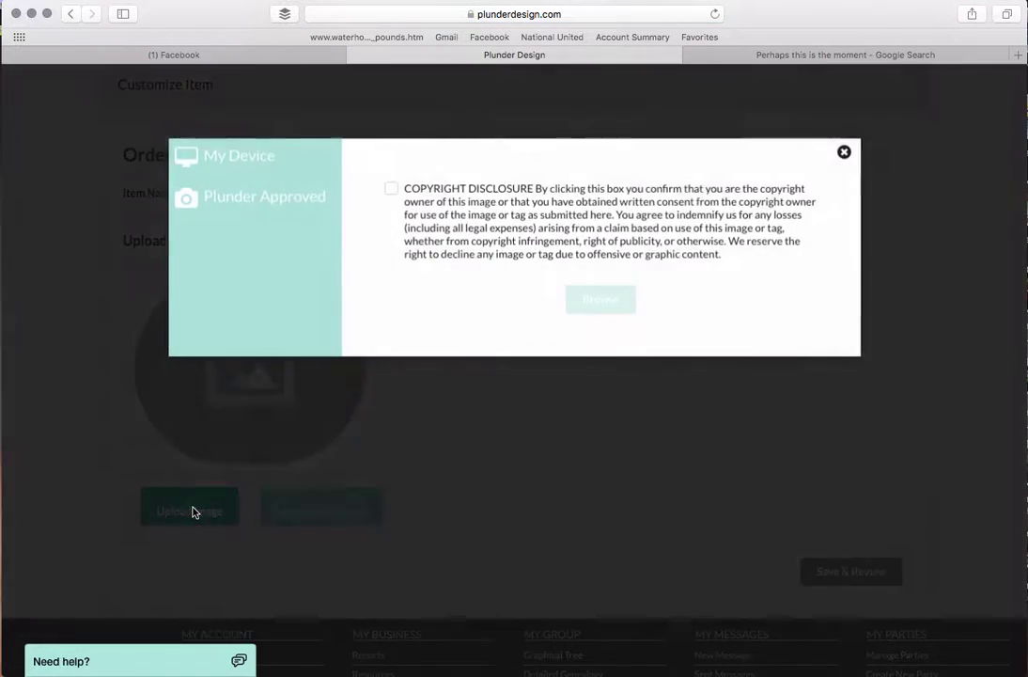
left_click(390, 311)
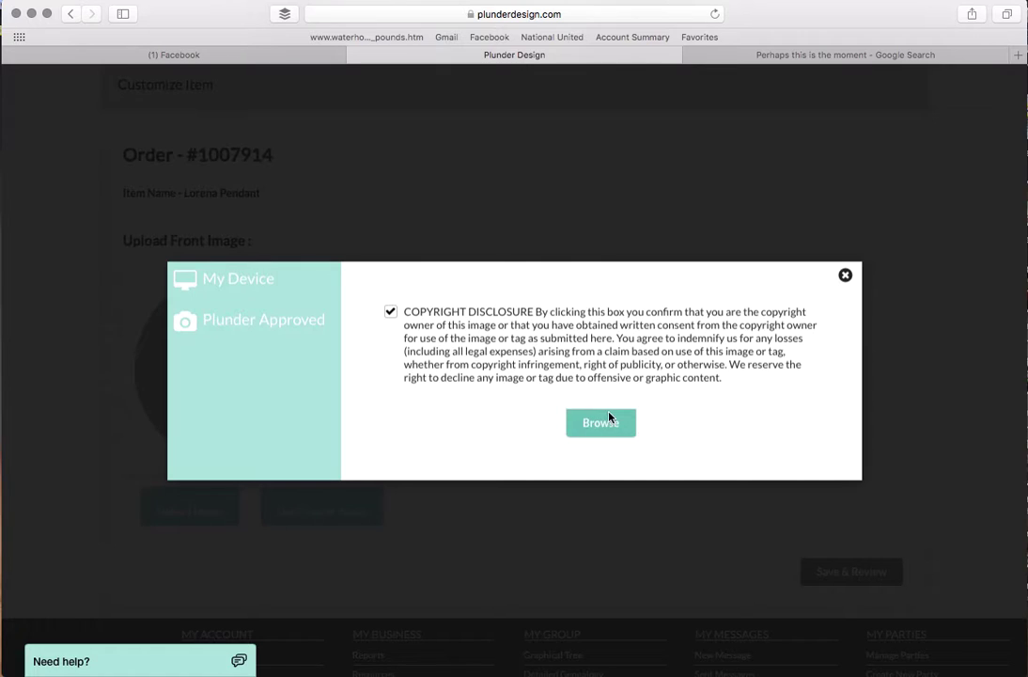
left_click(609, 421)
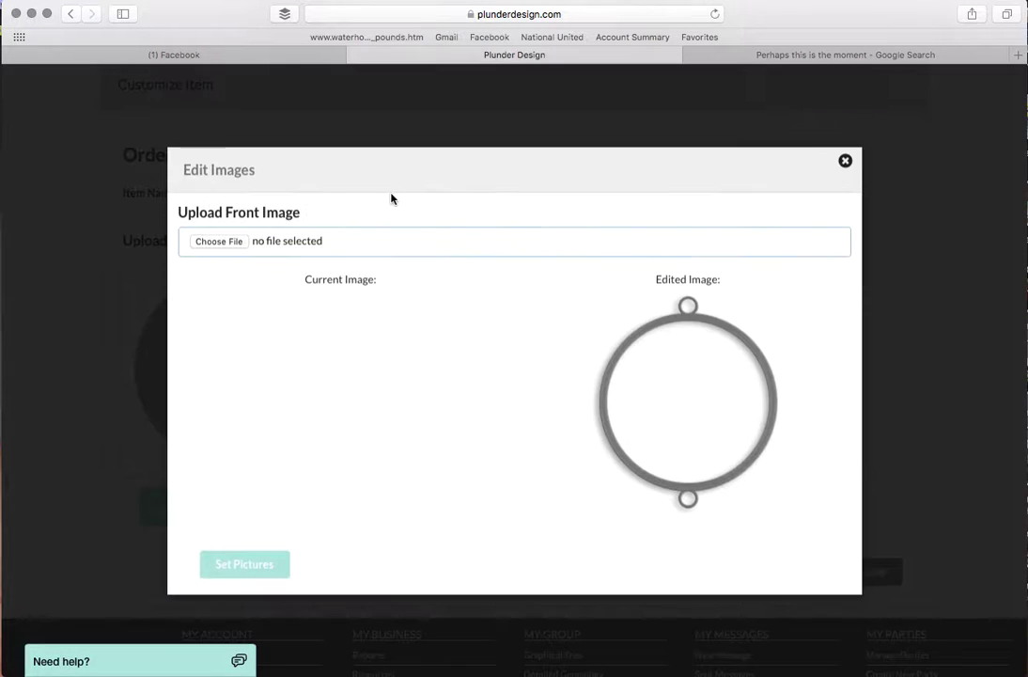
Choose ForSarahFinal.jpg from the Atlas PNG folder and set it as the Lorena Pendant's front picture
left_click(221, 243)
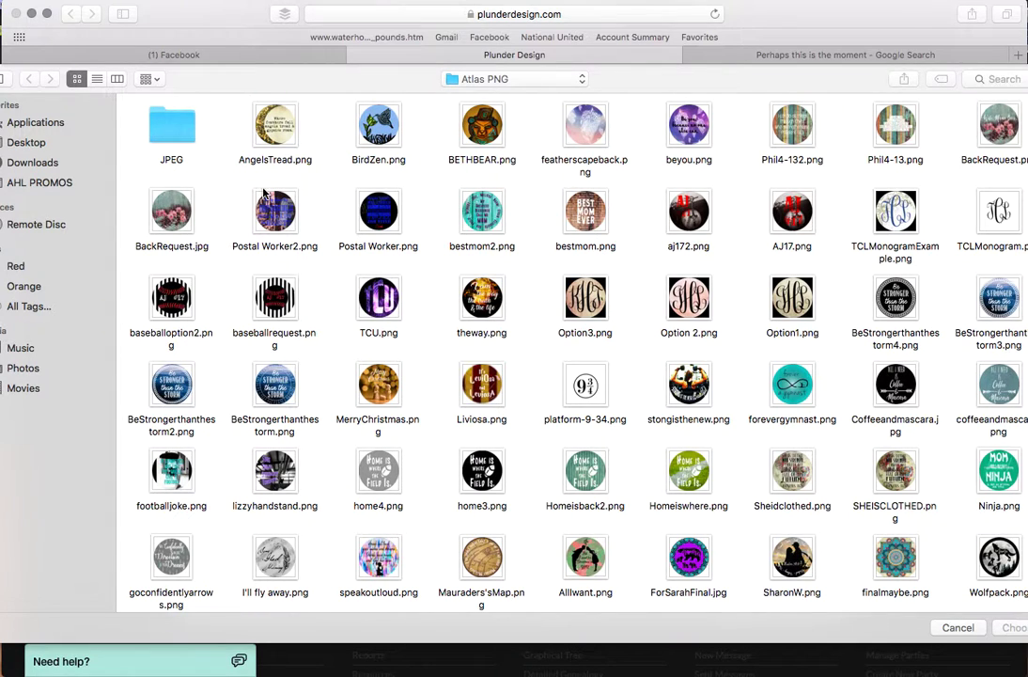
scroll(606, 343, "down", 3)
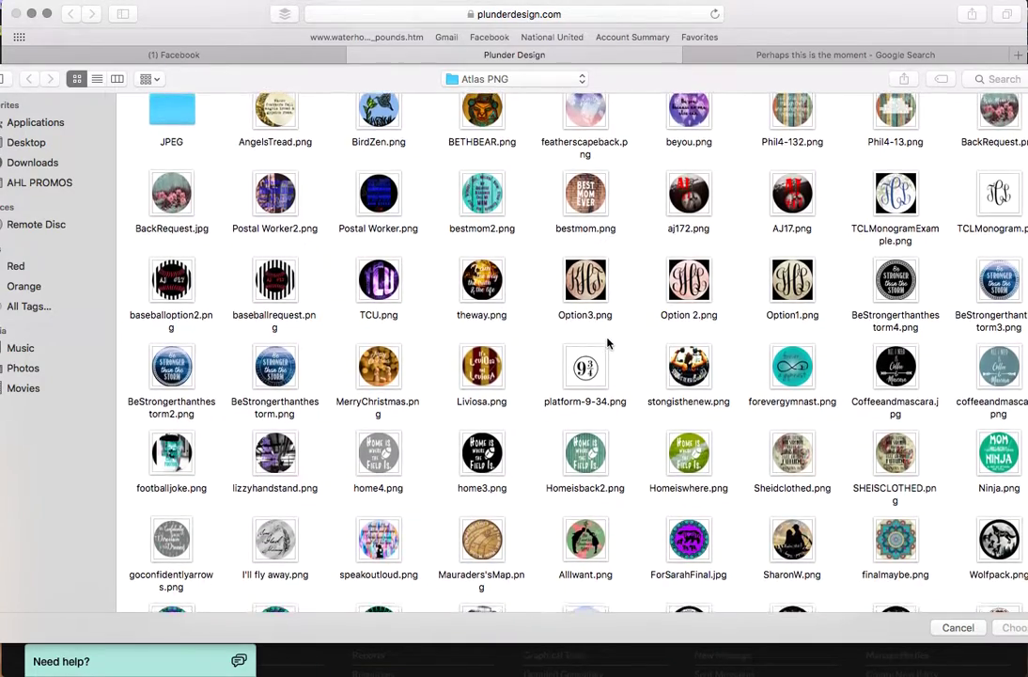
scroll(606, 343, "down", 2)
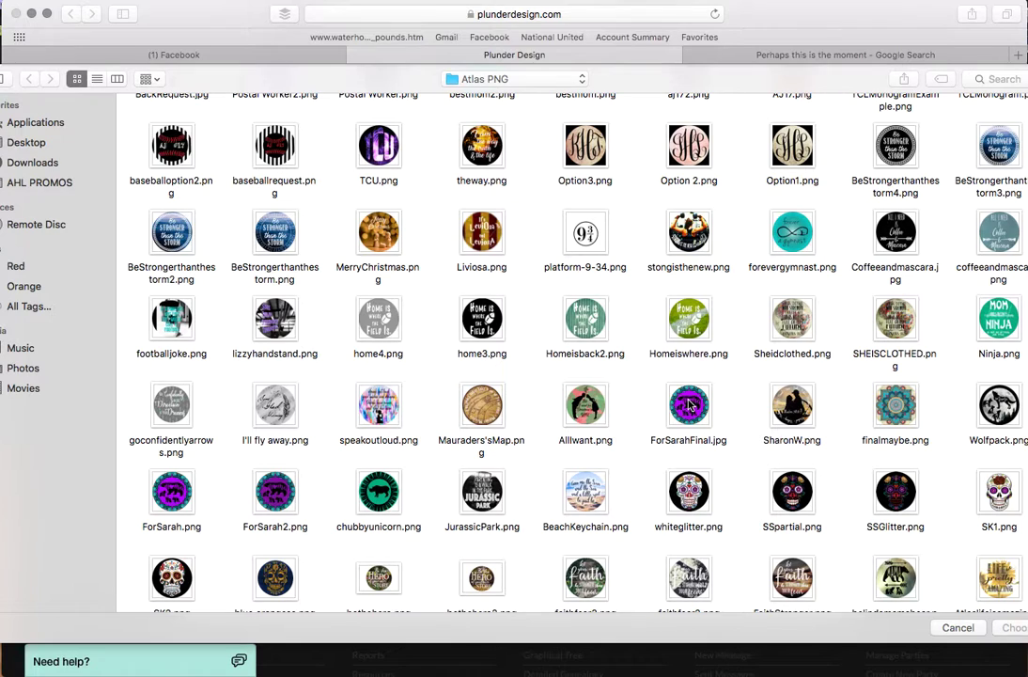
double_click(691, 404)
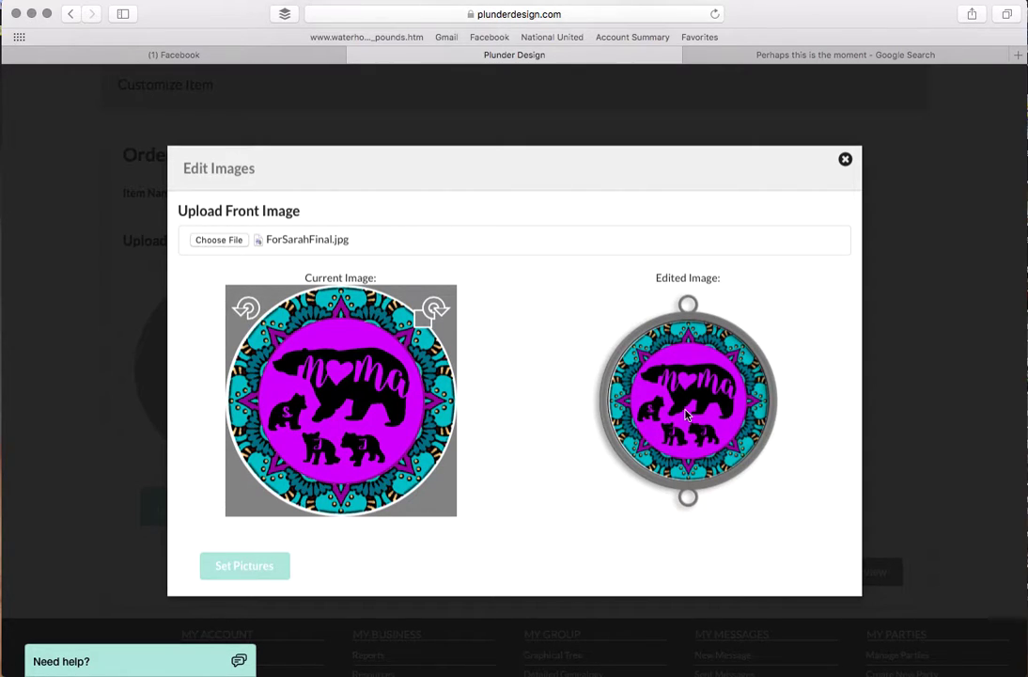
left_click(236, 565)
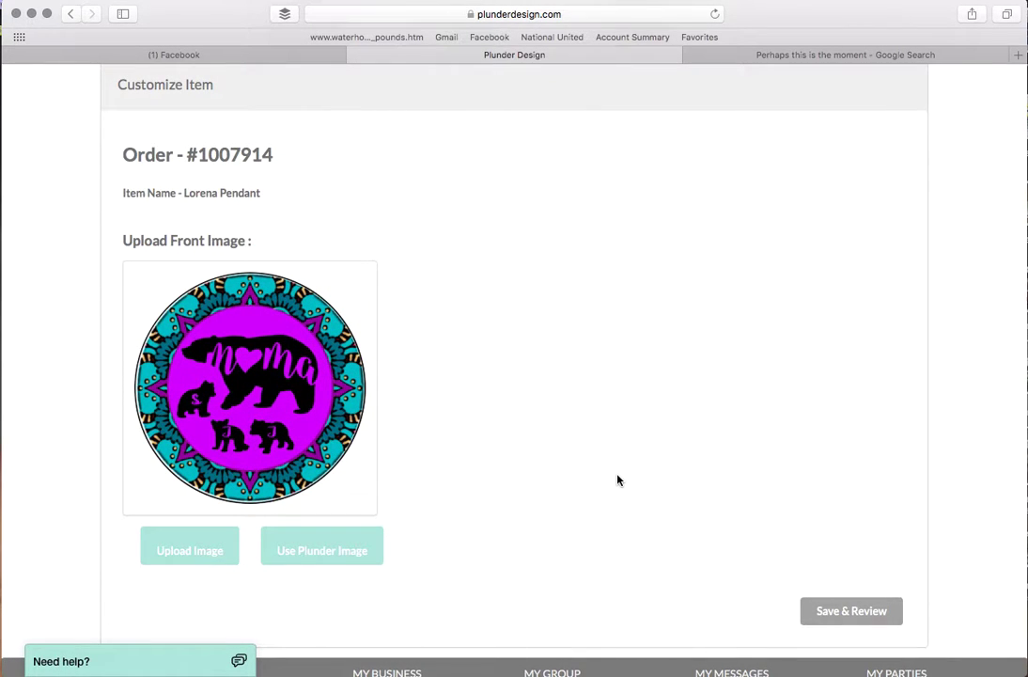
scroll(611, 347, "down", 3)
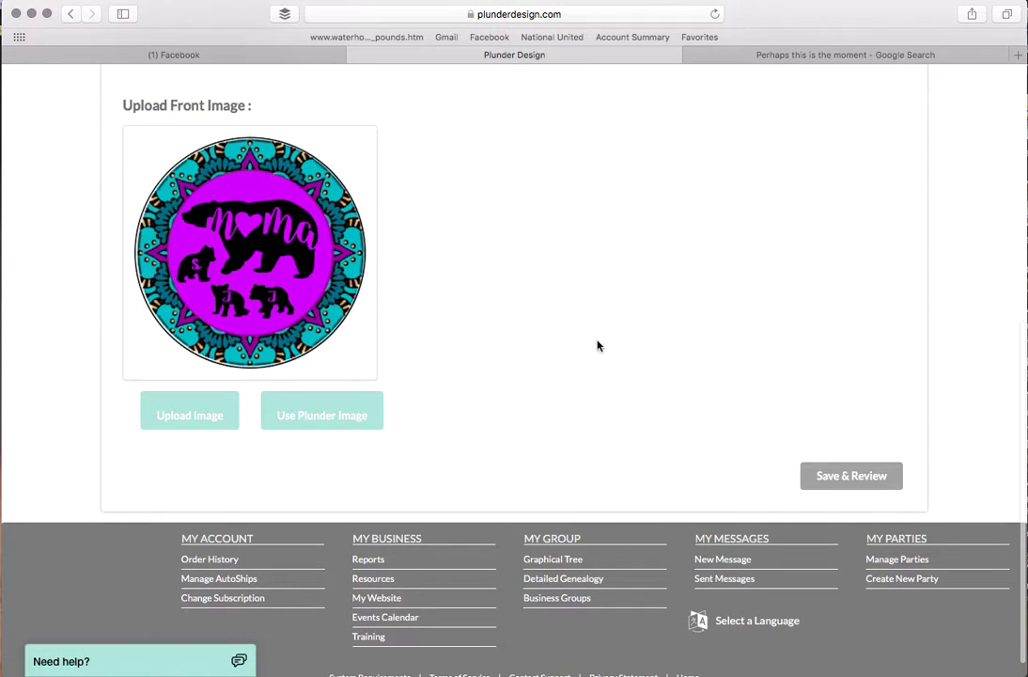
scroll(508, 484, "up", 3)
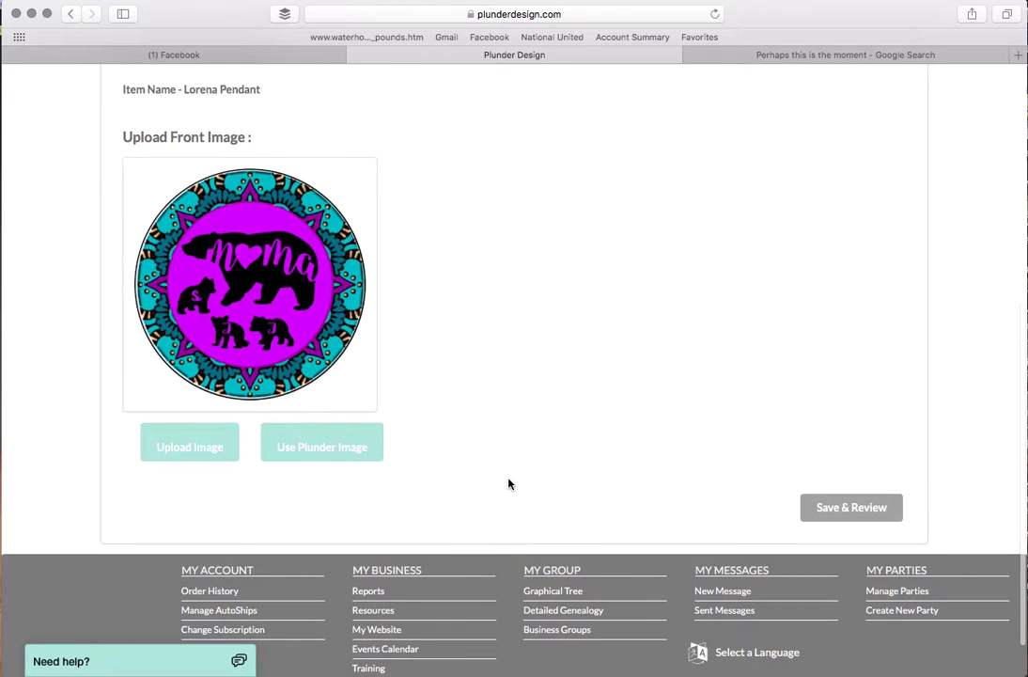
Save the Lorena Pendant for review, check its front image, and finish its customization
scroll(509, 484, "down", 2)
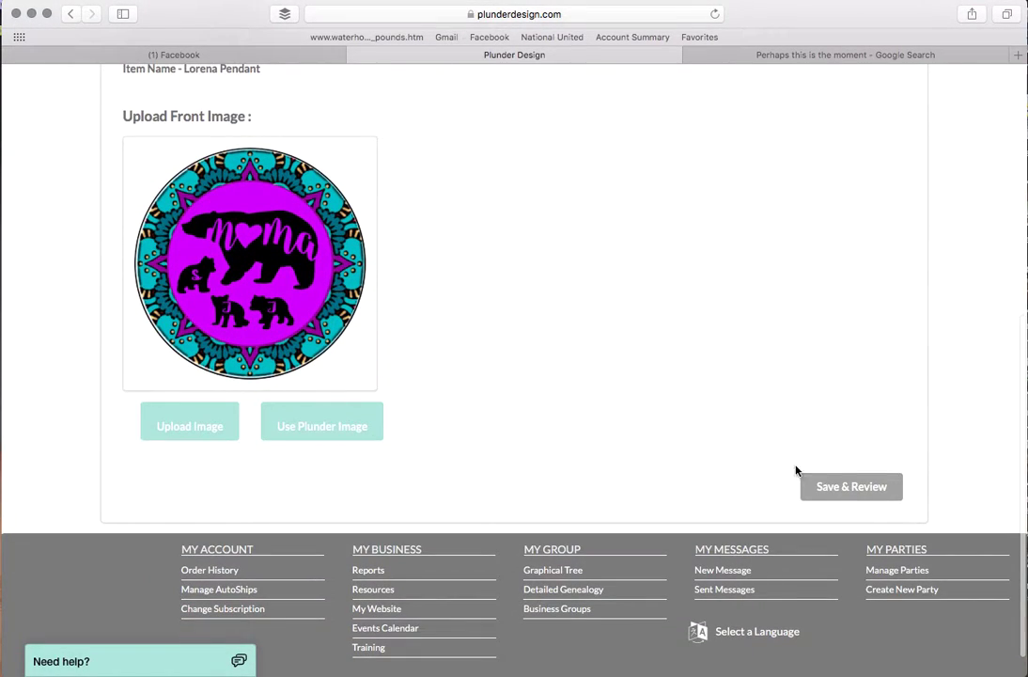
left_click(831, 486)
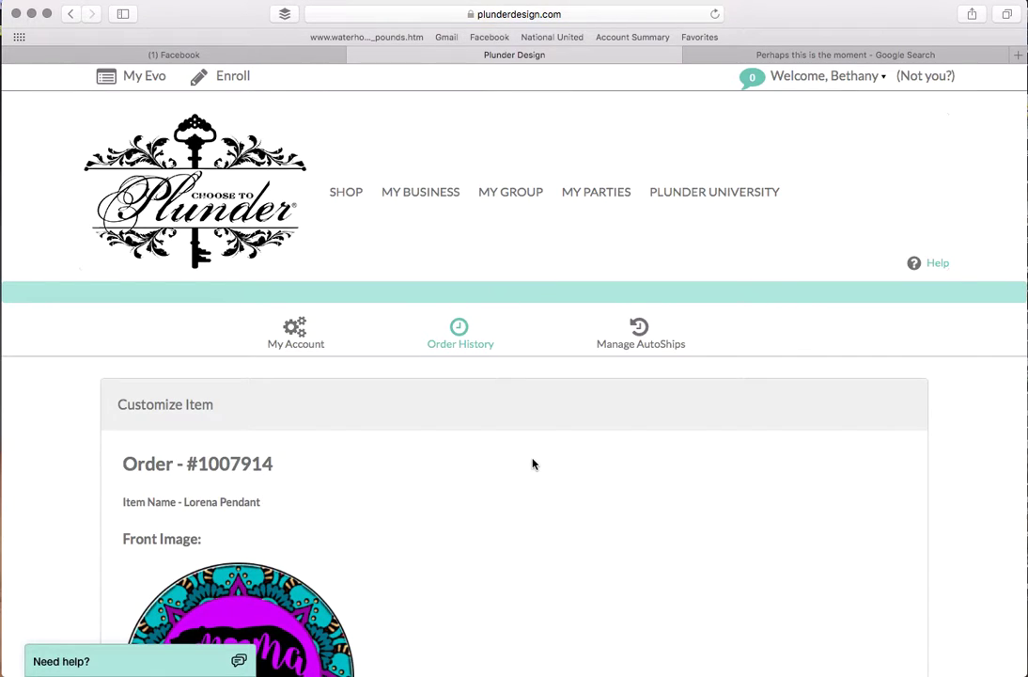
scroll(532, 463, "down", 5)
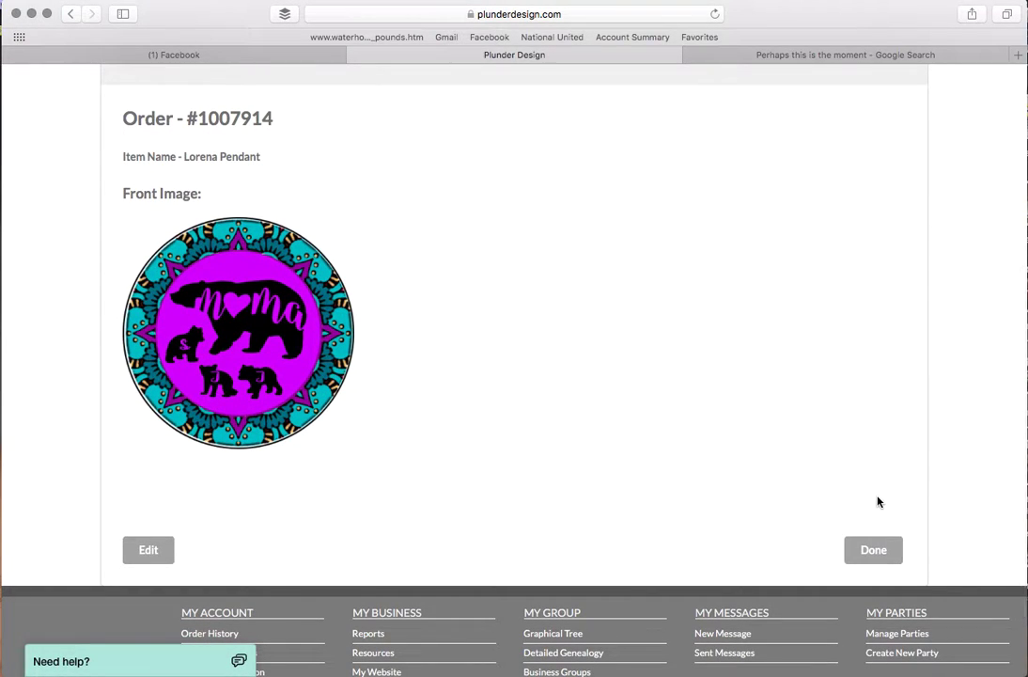
left_click(881, 545)
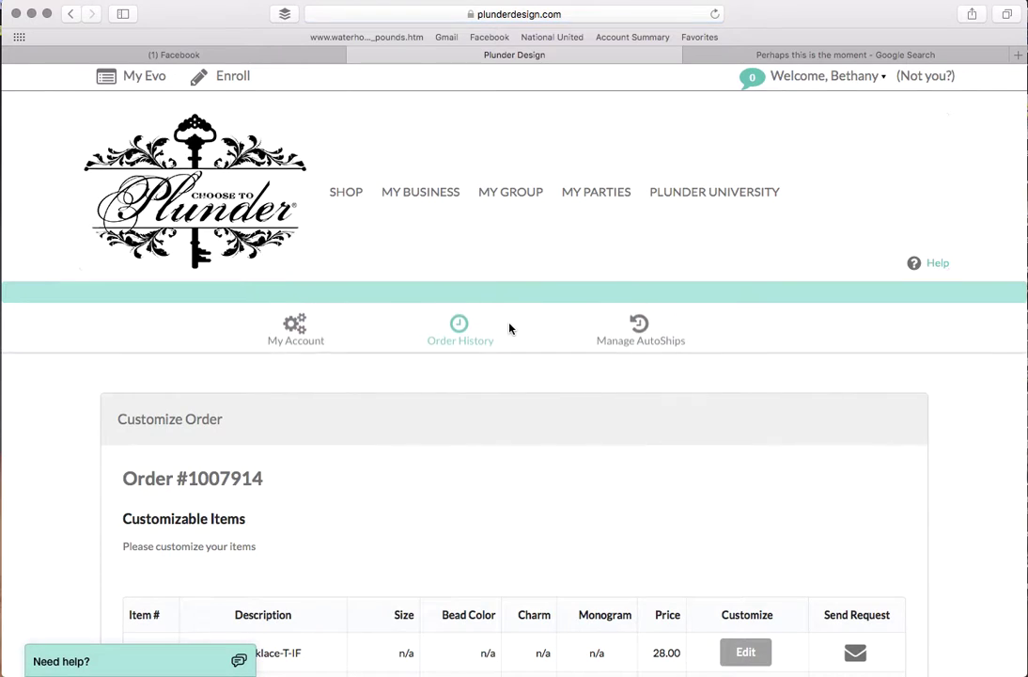
Customize the second Lorena Pendant in the order and start a front image upload from the device, accepting the copyright disclosure
scroll(510, 420, "down", 5)
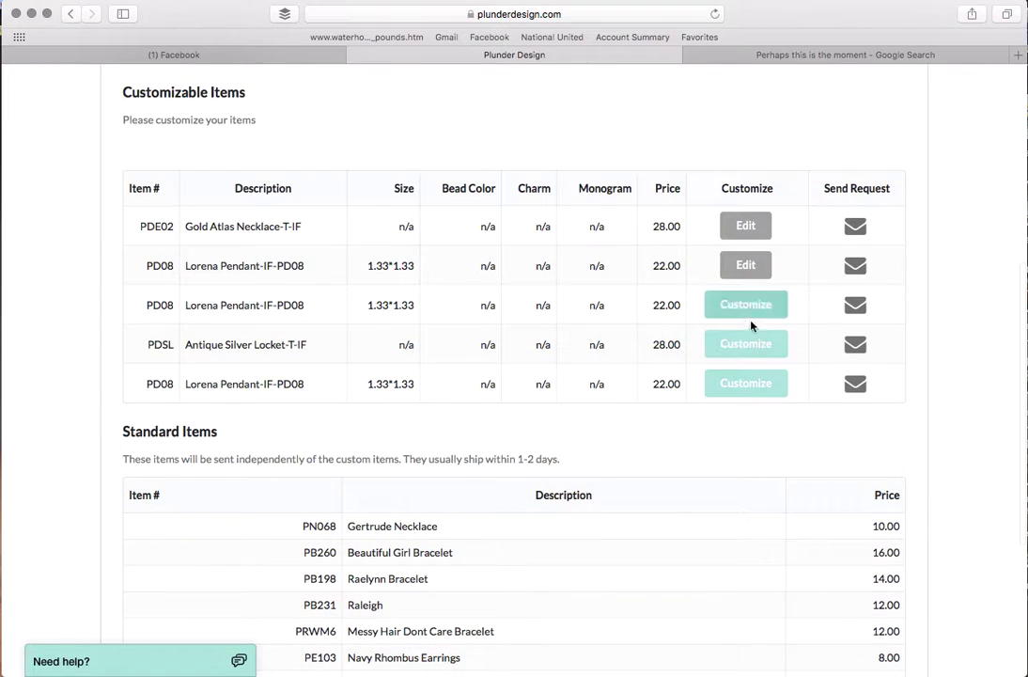
left_click(764, 312)
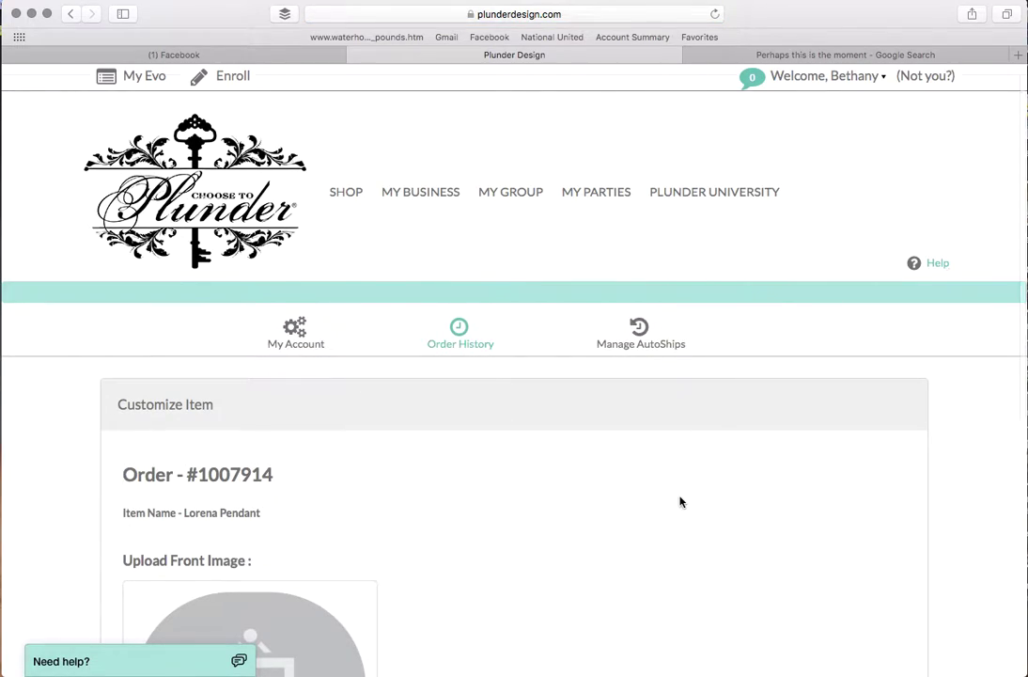
scroll(680, 500, "down", 3)
left_click(162, 559)
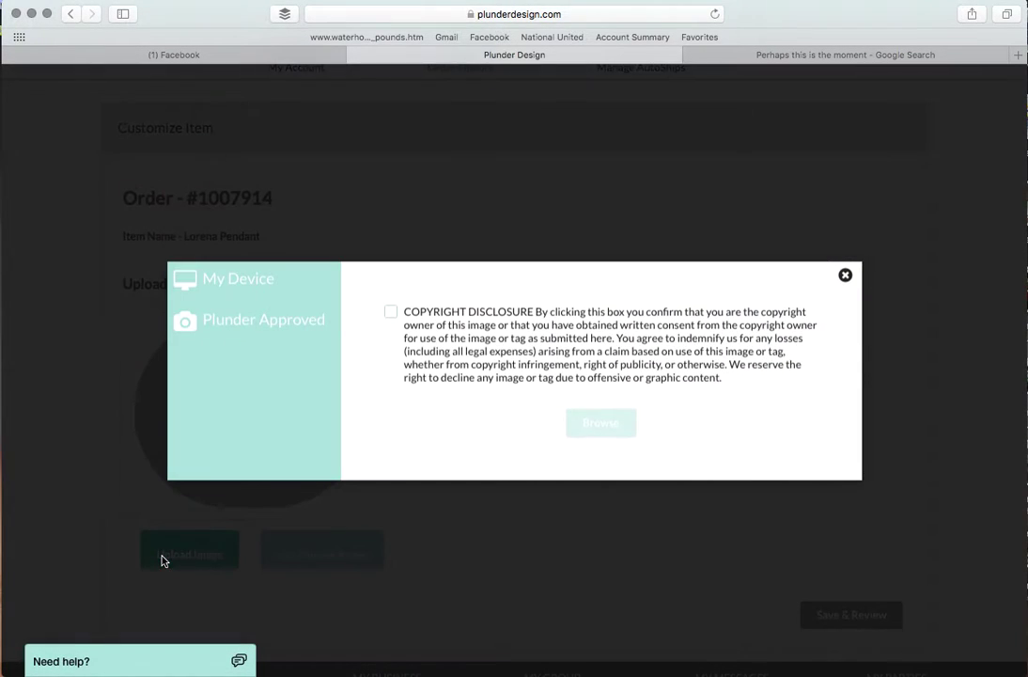
left_click(390, 311)
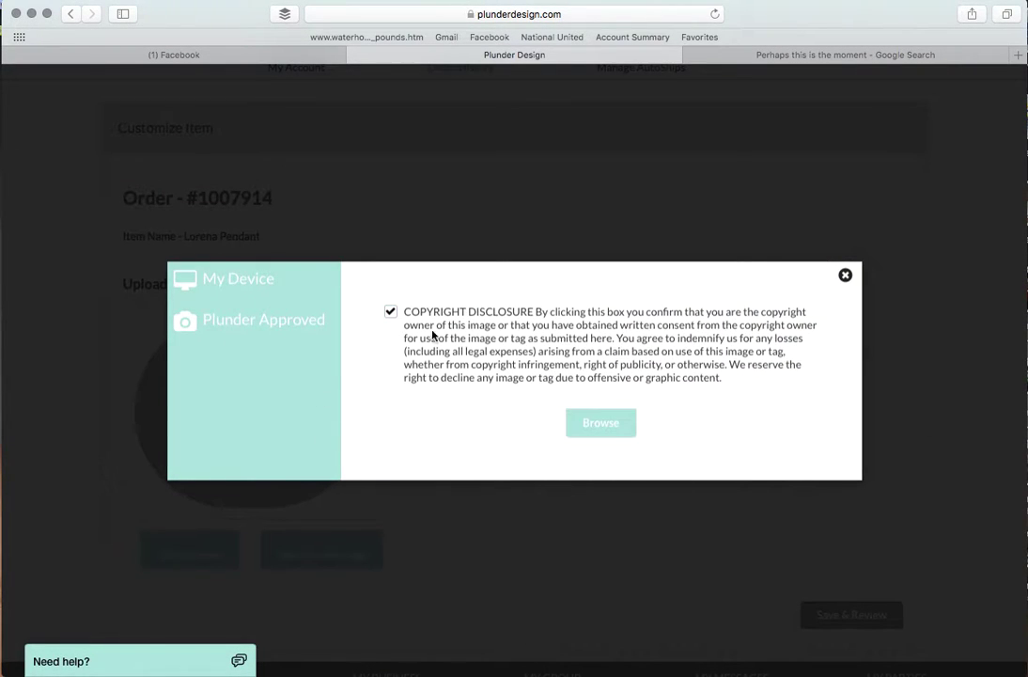
left_click(597, 422)
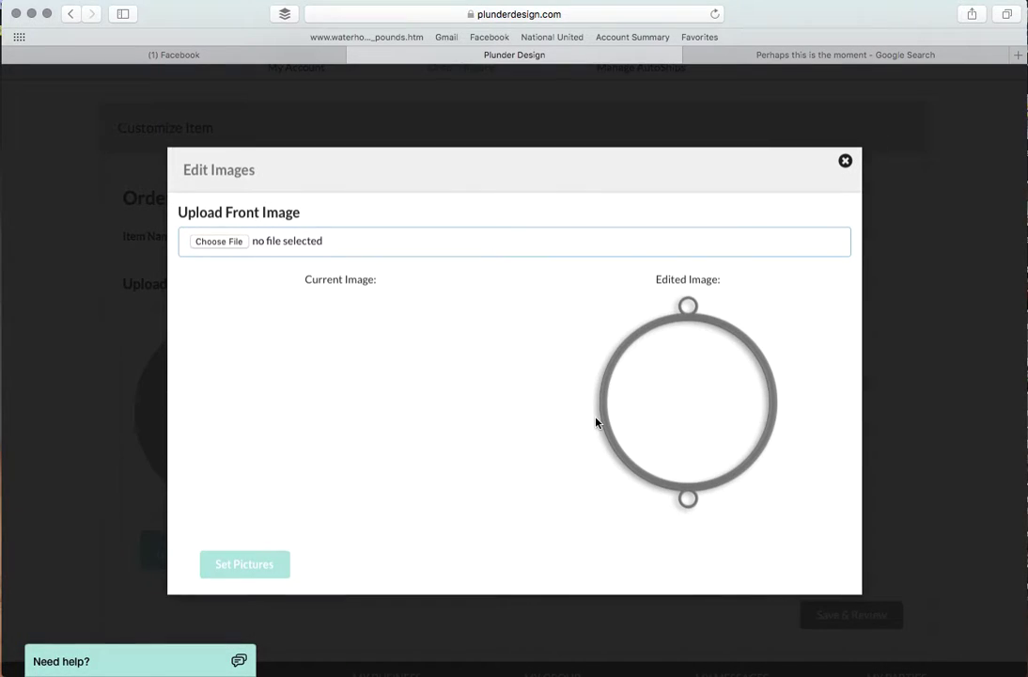
Choose SharonW.png from the Atlas PNG folder and set it as the second Lorena Pendant's front picture
left_click(230, 243)
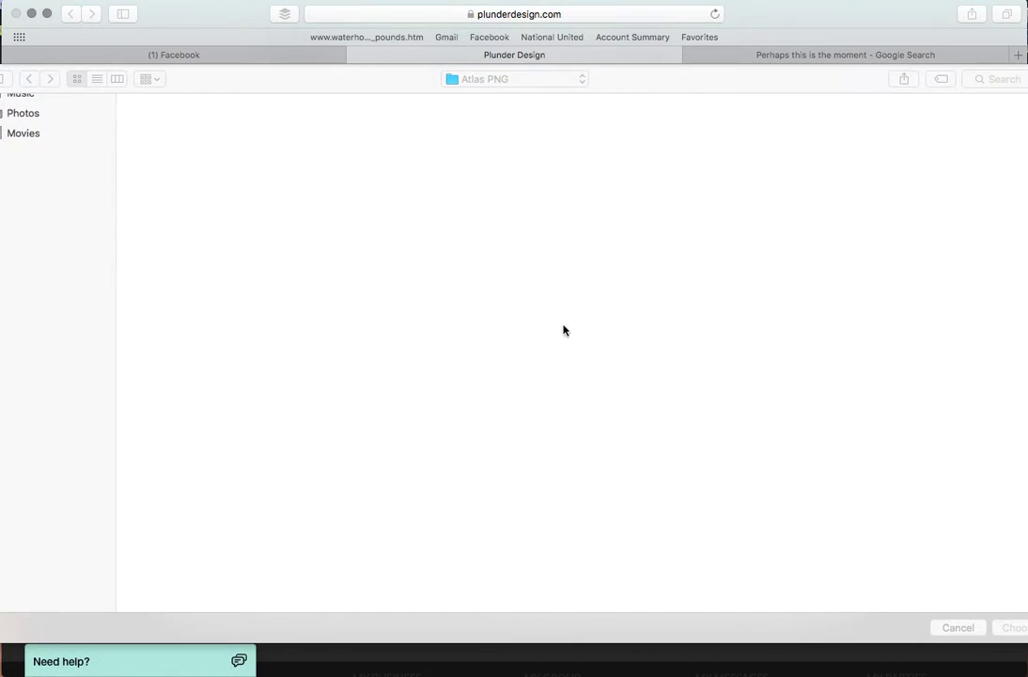
scroll(655, 380, "down", 4)
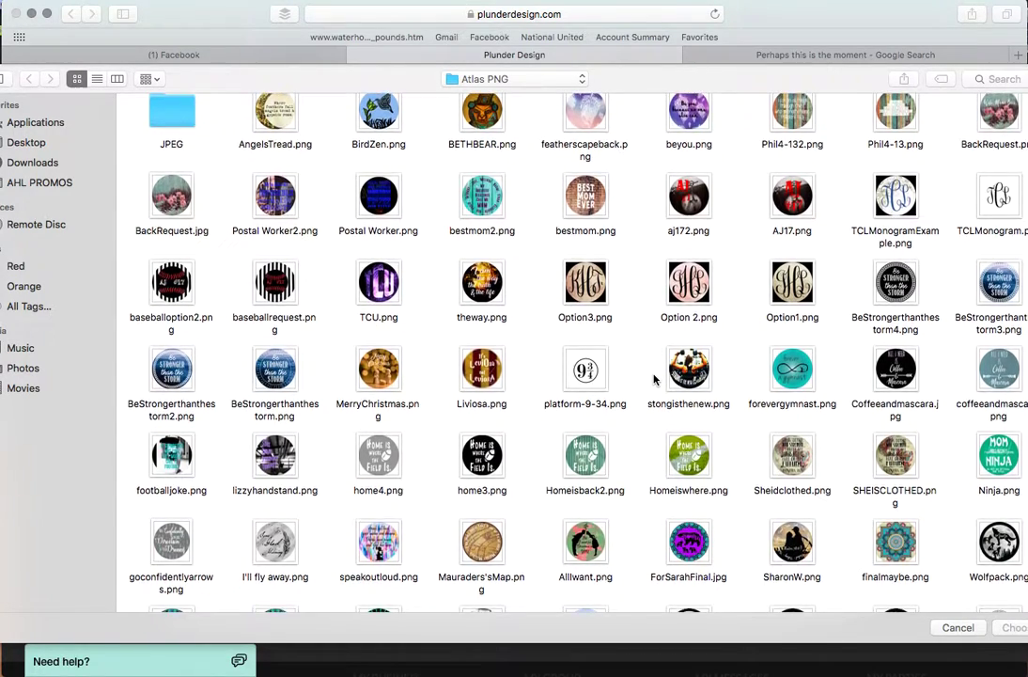
scroll(655, 380, "down", 5)
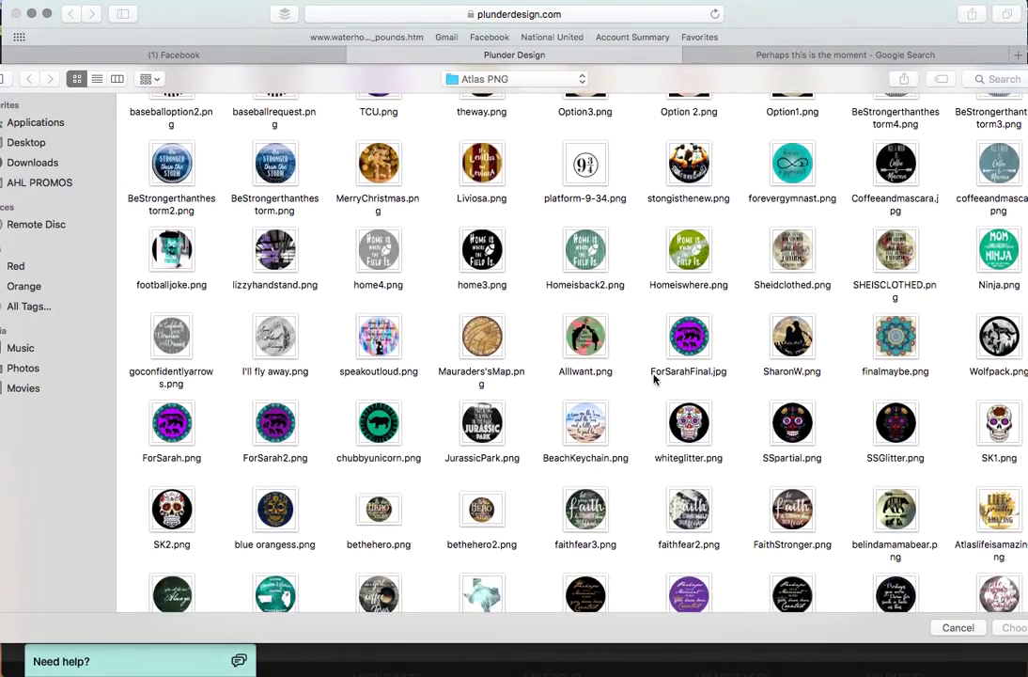
scroll(655, 379, "down", 3)
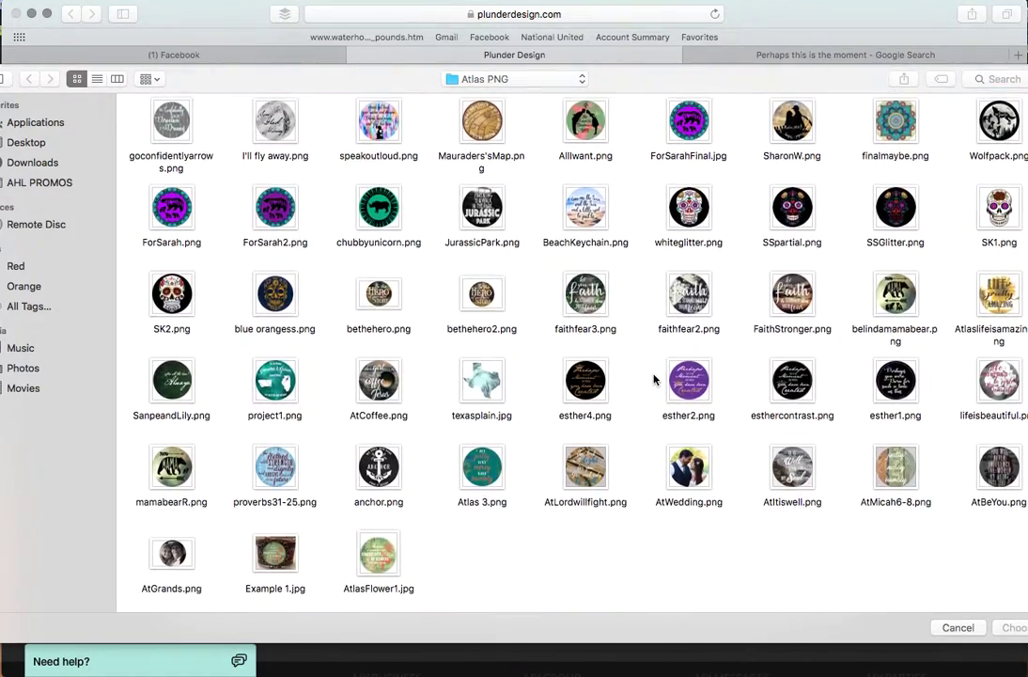
scroll(655, 379, "up", 2)
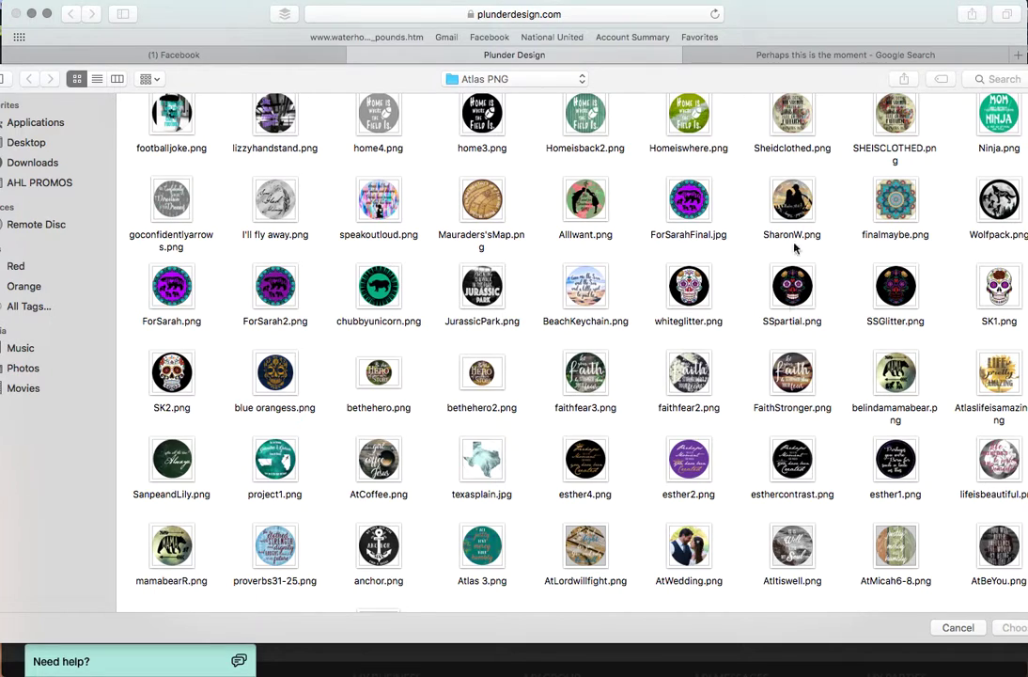
double_click(794, 200)
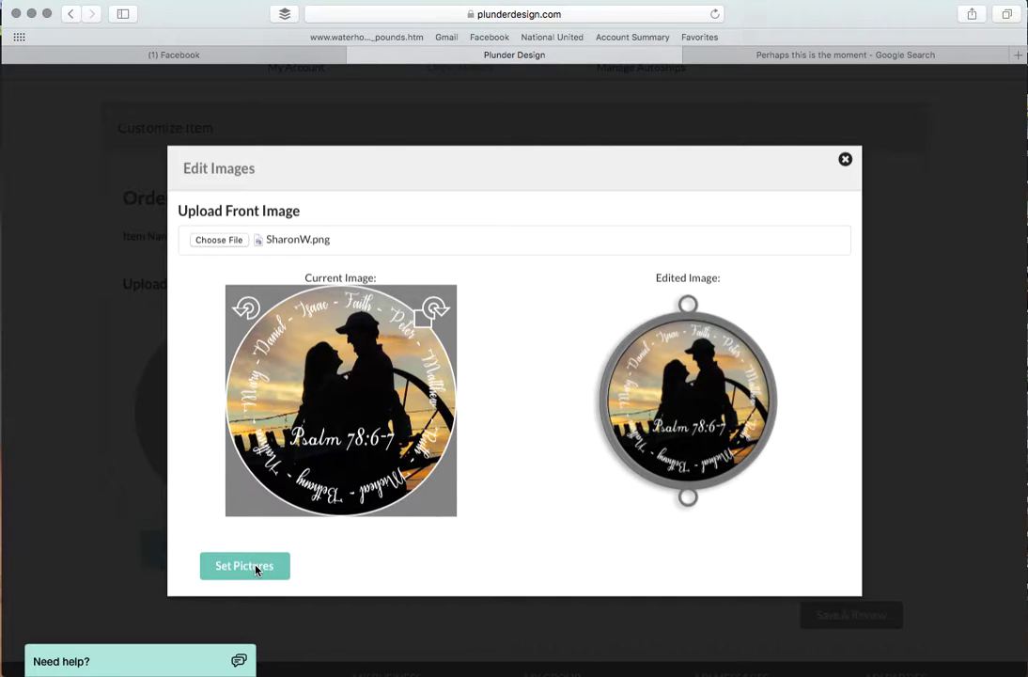
left_click(244, 566)
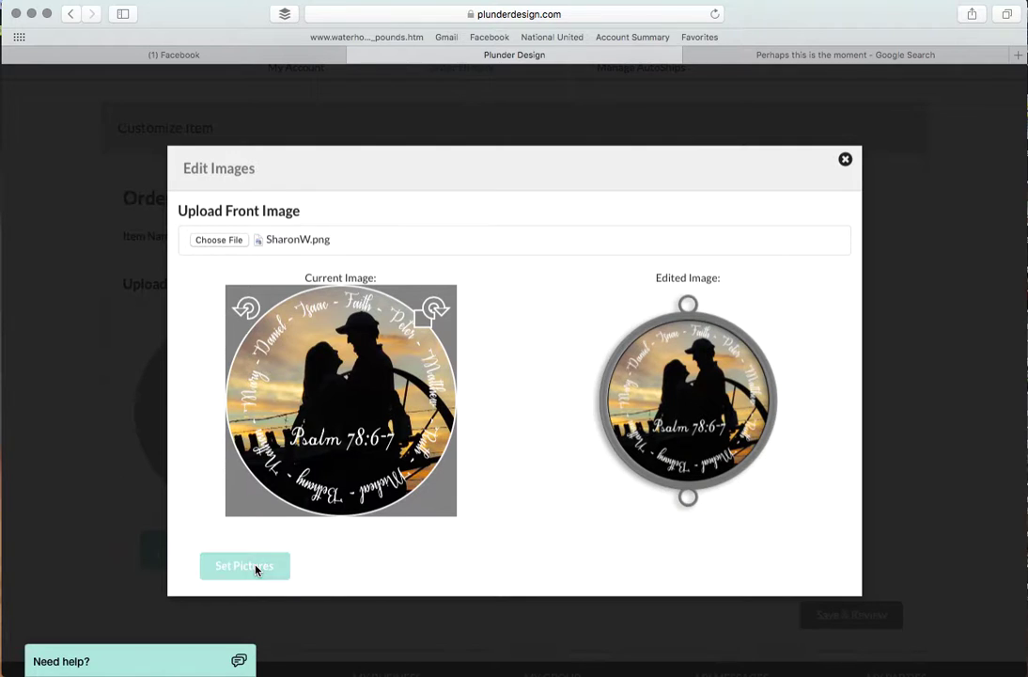
Look over the second pendant's front image and go back to the order's customizable items without saving
scroll(453, 423, "down", 1)
scroll(453, 423, "down", 3)
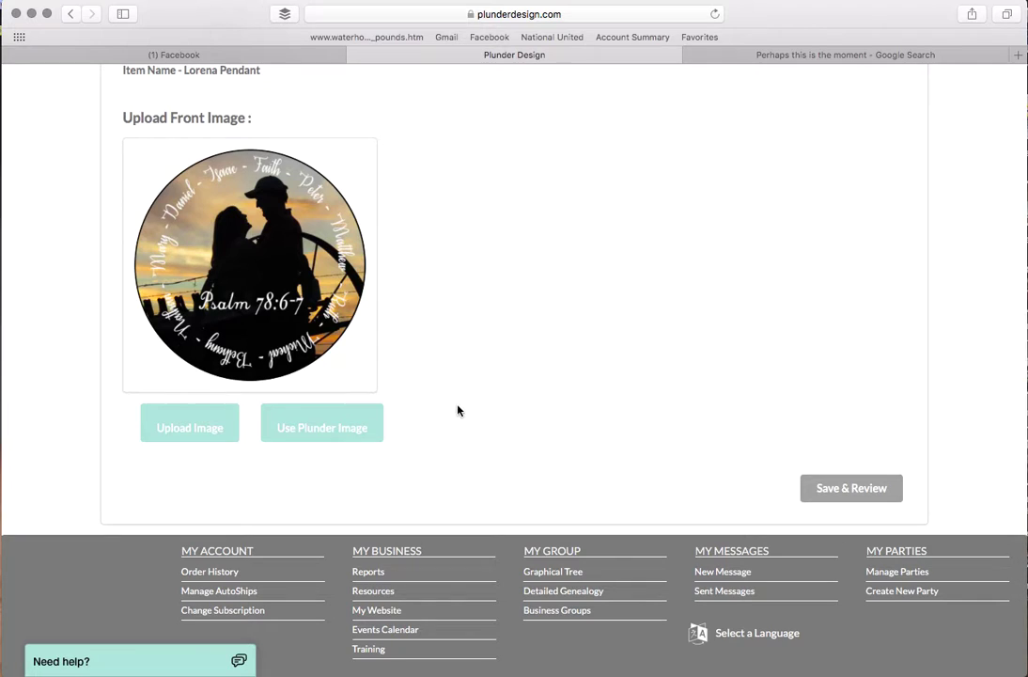
scroll(448, 374, "up", 2)
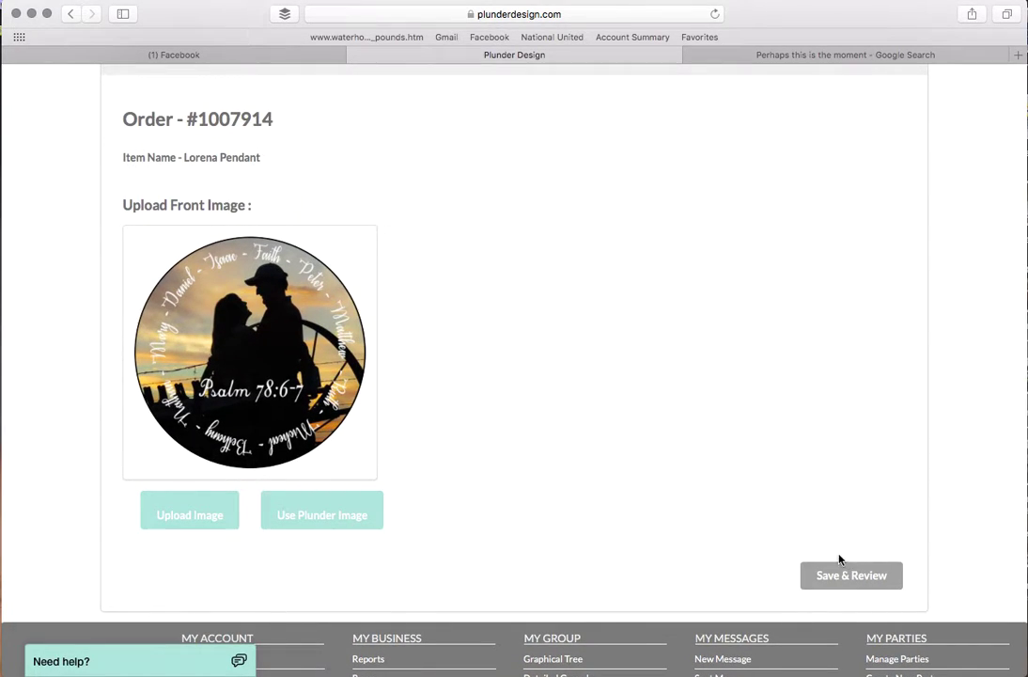
scroll(696, 349, "up", 5)
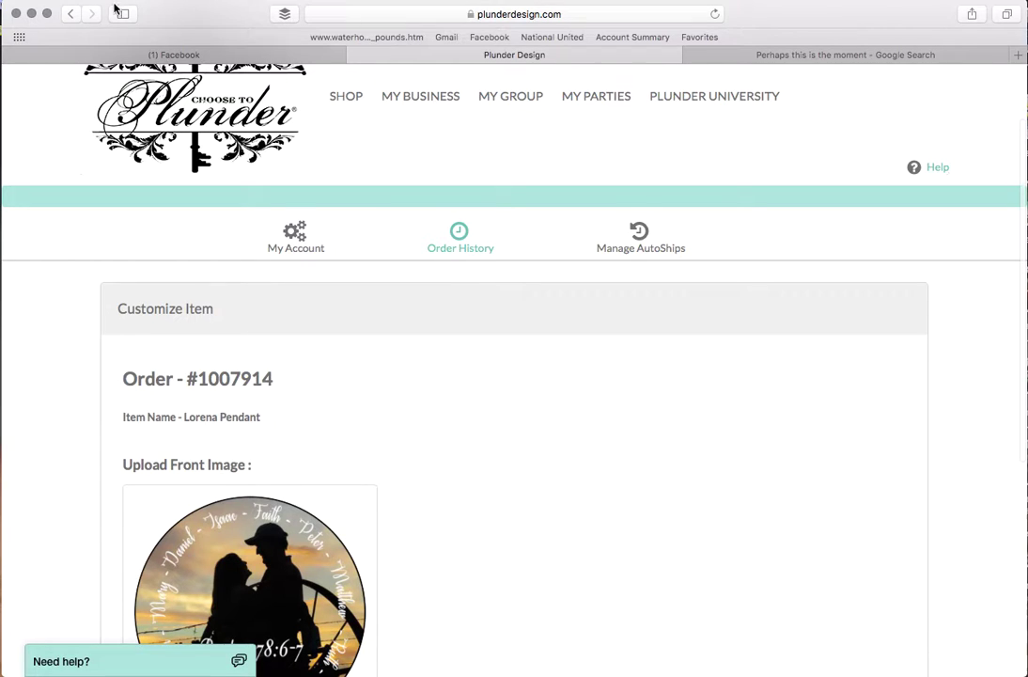
left_click(73, 15)
scroll(660, 282, "down", 2)
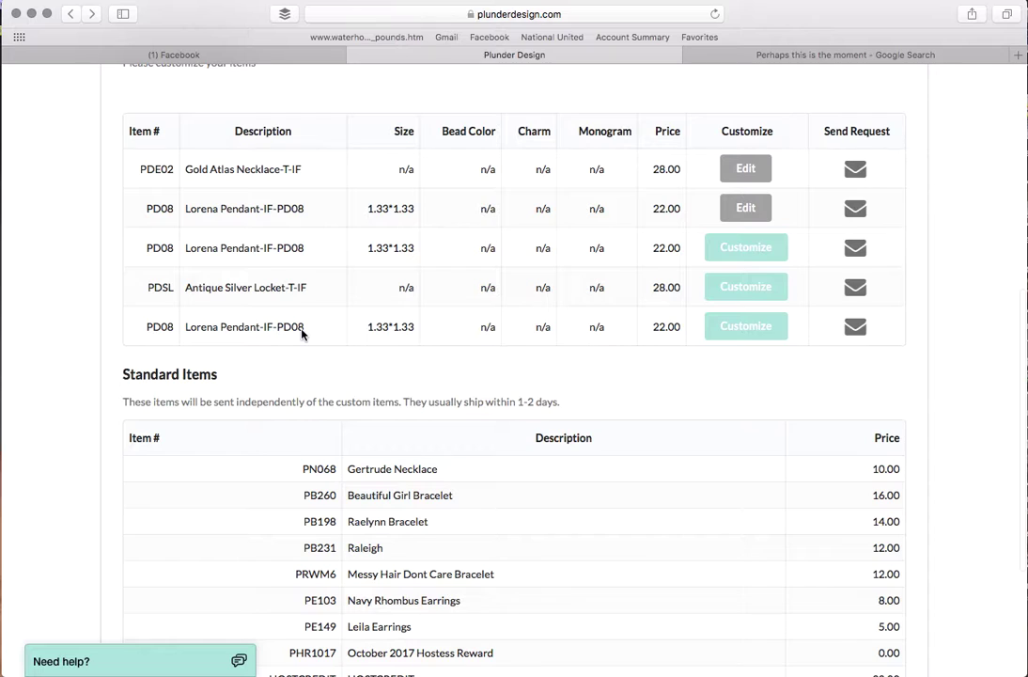
Customize the last Lorena Pendant, accept the copyright disclosure for a front image upload, and set pictures without choosing a file
left_click(768, 330)
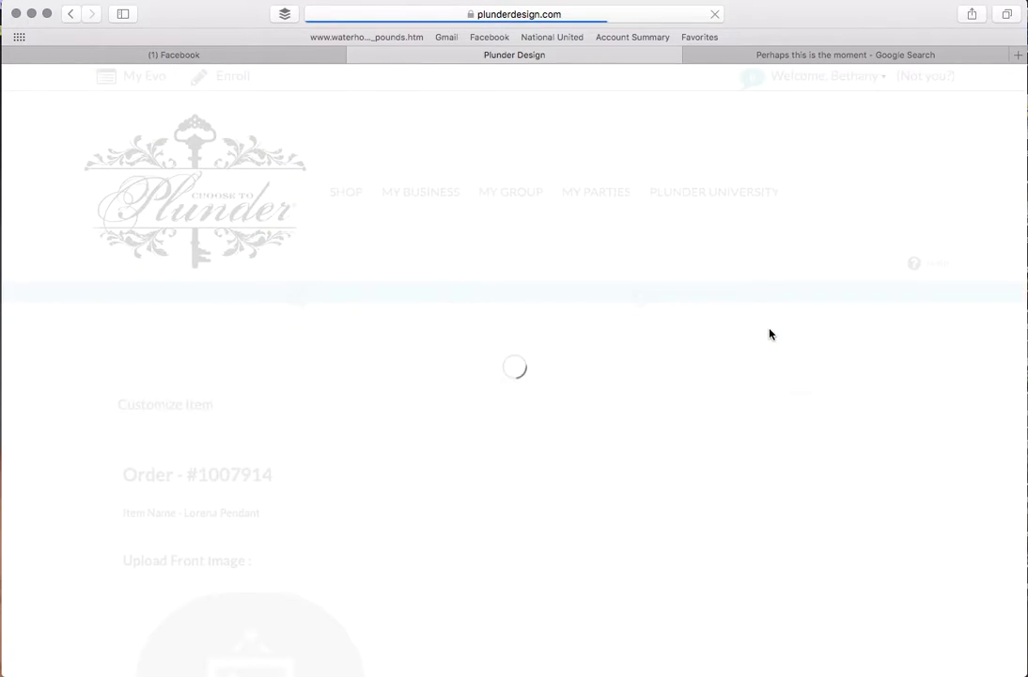
scroll(722, 458, "down", 5)
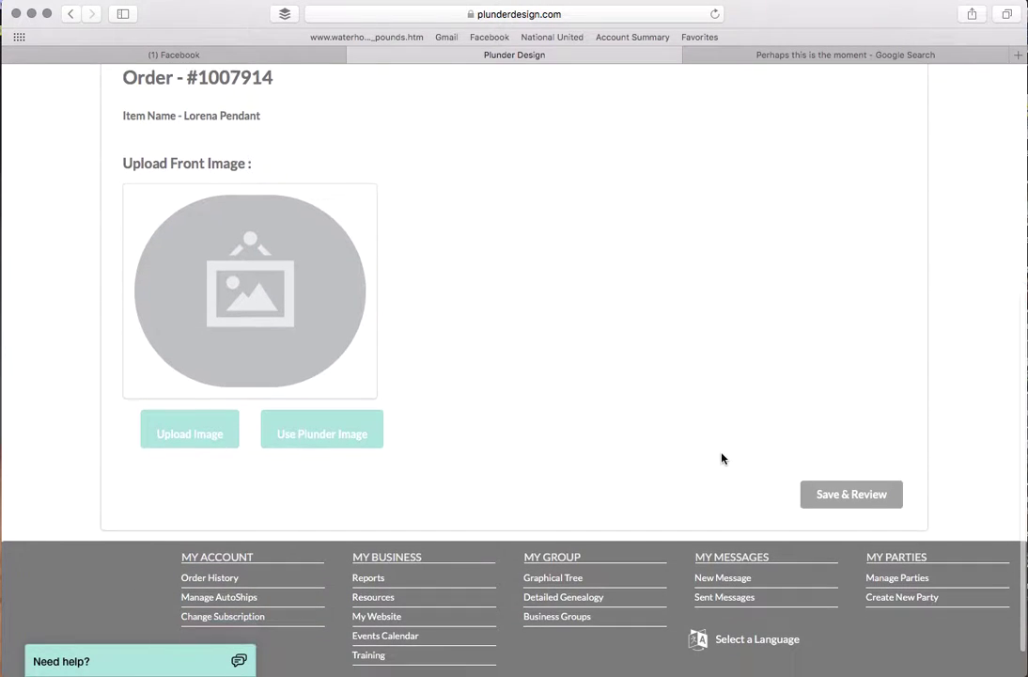
left_click(217, 433)
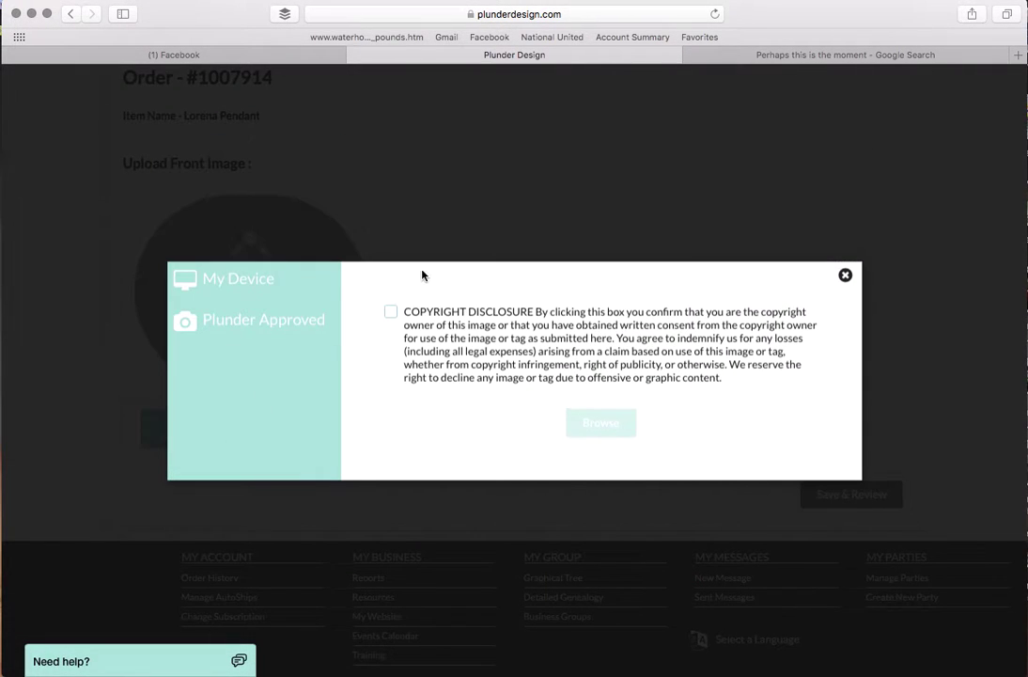
left_click(391, 312)
left_click(606, 424)
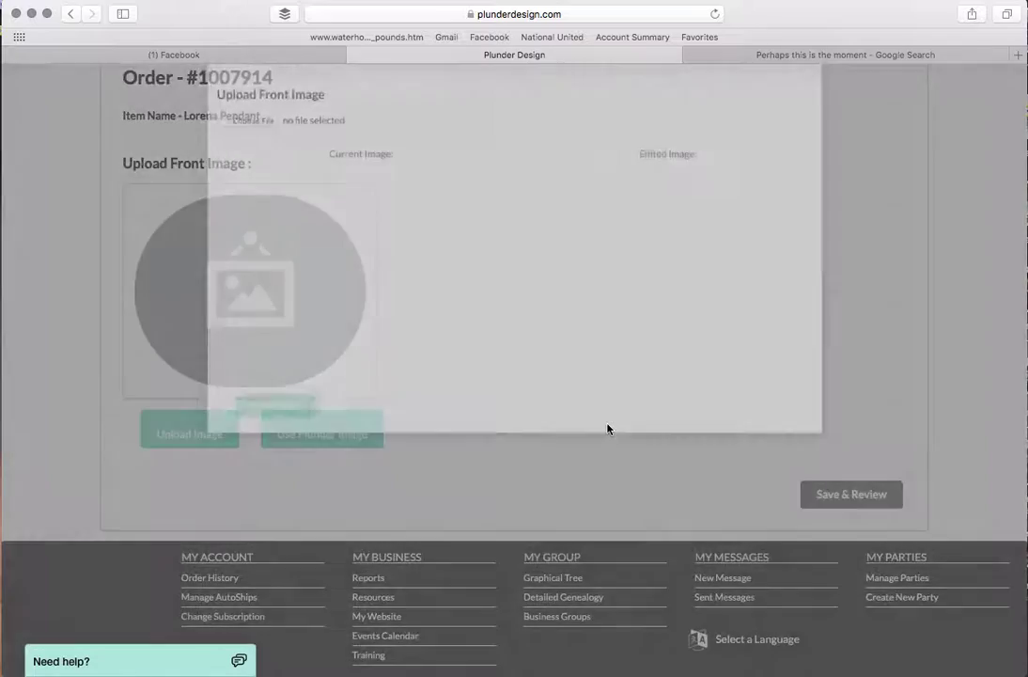
left_click(265, 564)
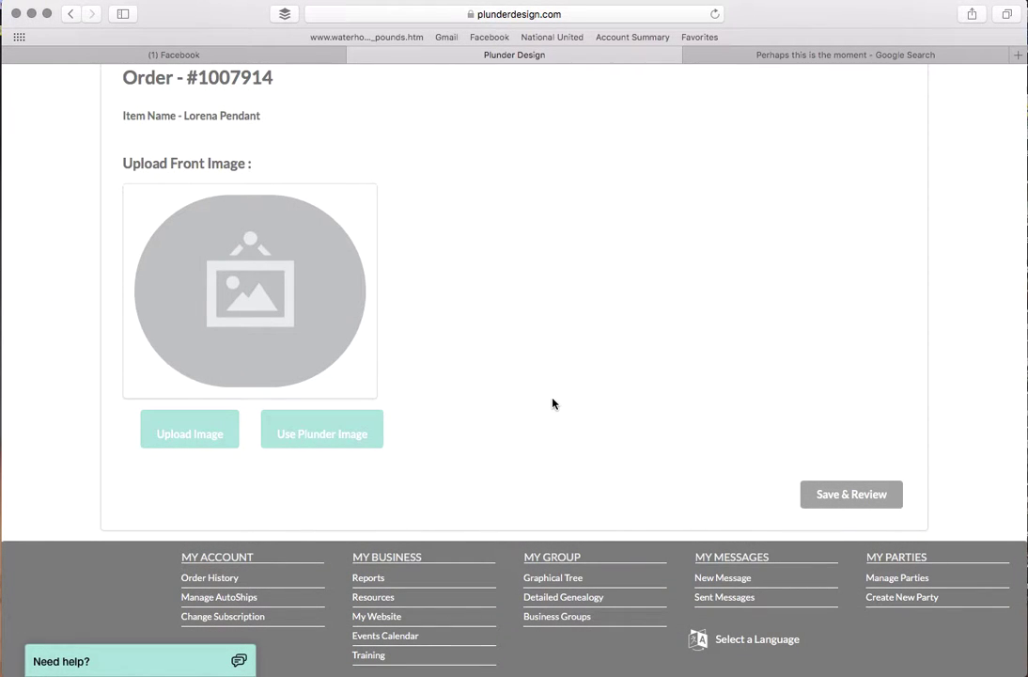
Start the last pendant's front image upload again, accept the copyright disclosure, and close the upload dialog
scroll(553, 403, "down", 2)
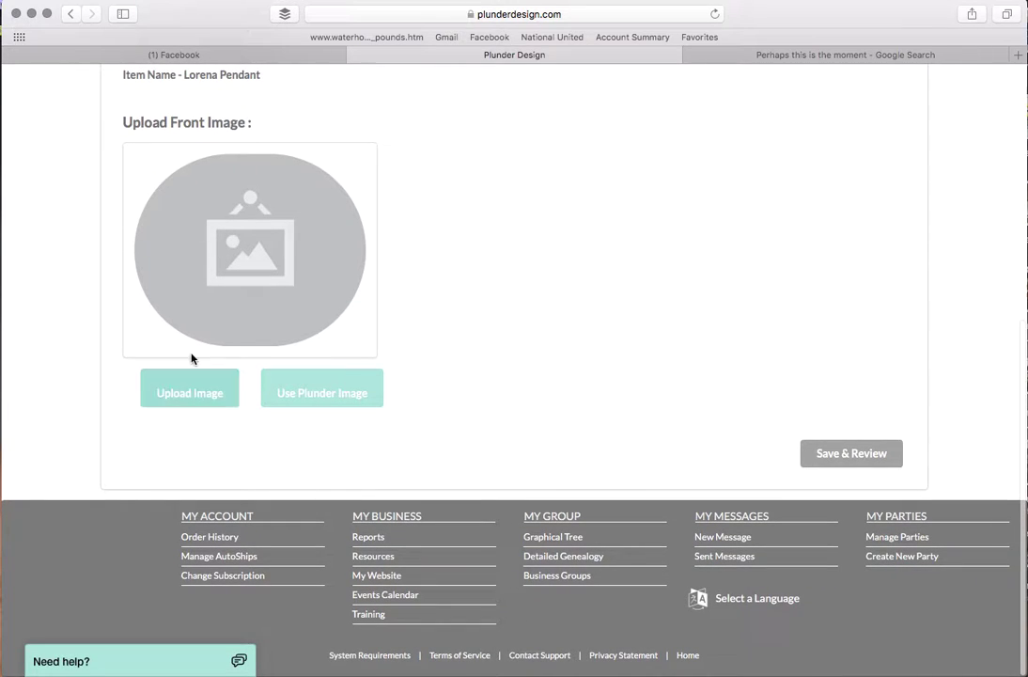
scroll(474, 333, "up", 6)
scroll(475, 333, "down", 3)
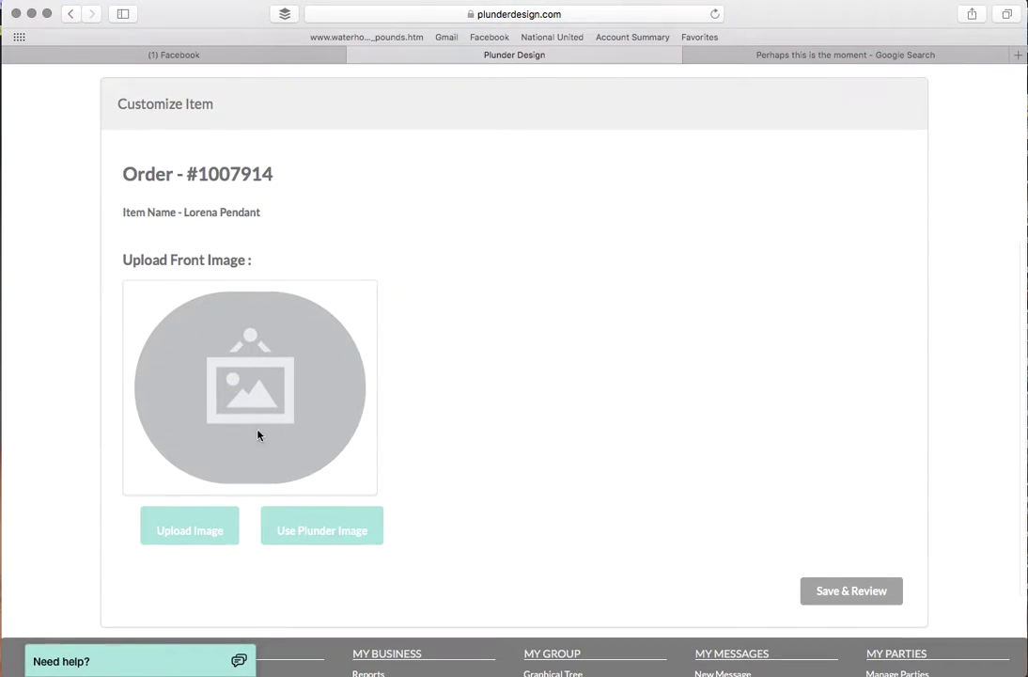
left_click(206, 536)
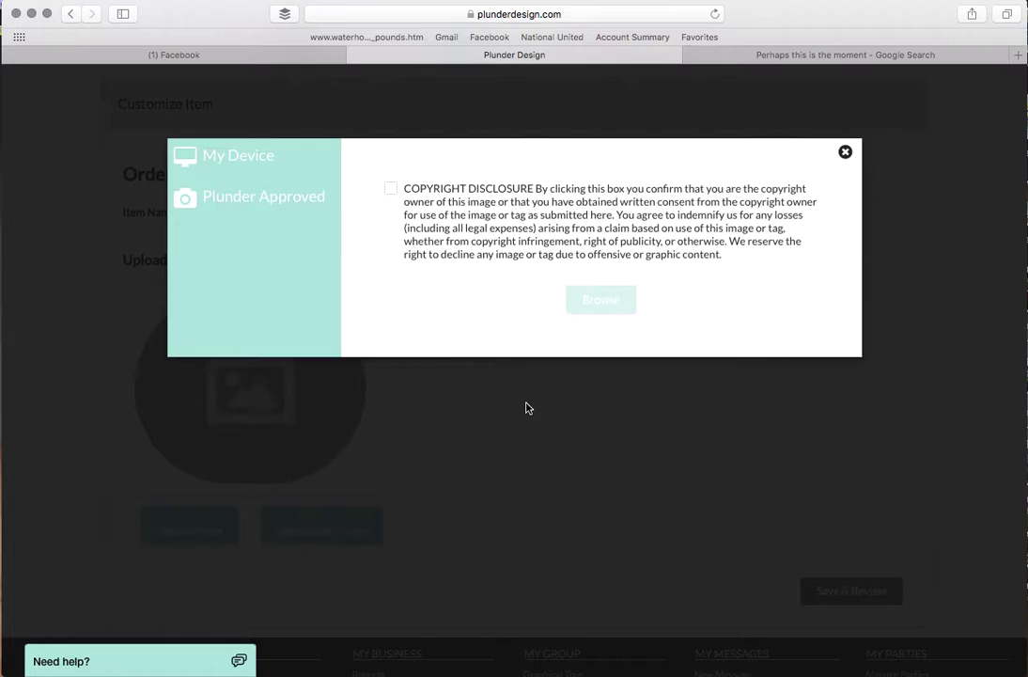
left_click(390, 312)
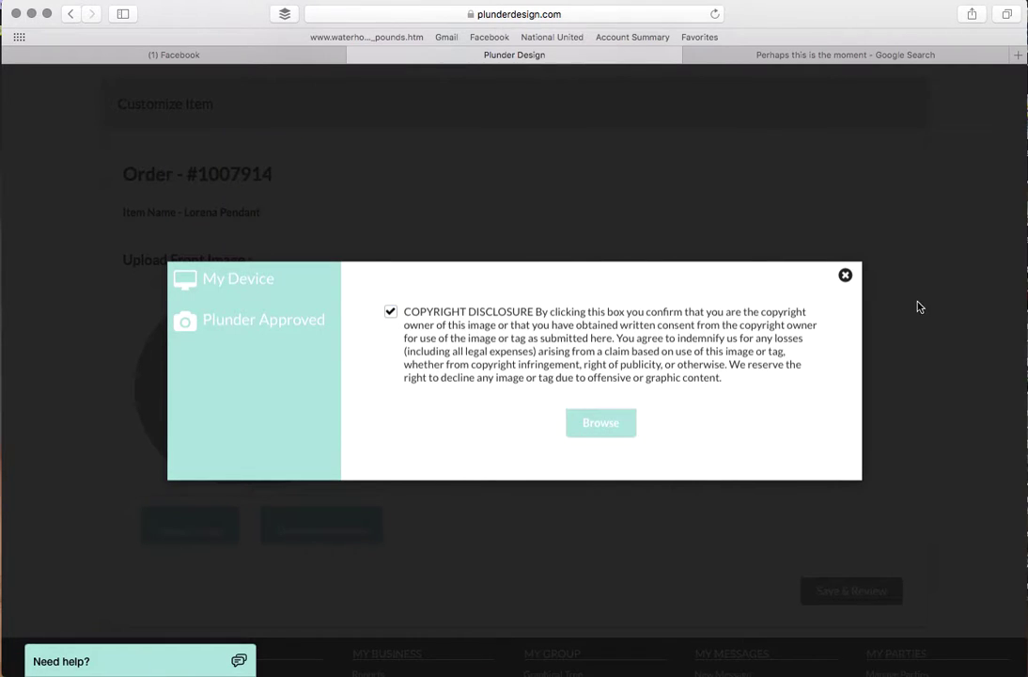
left_click(846, 276)
Leave the last Lorena Pendant's customization page and open the Order History
scroll(594, 265, "up", 5)
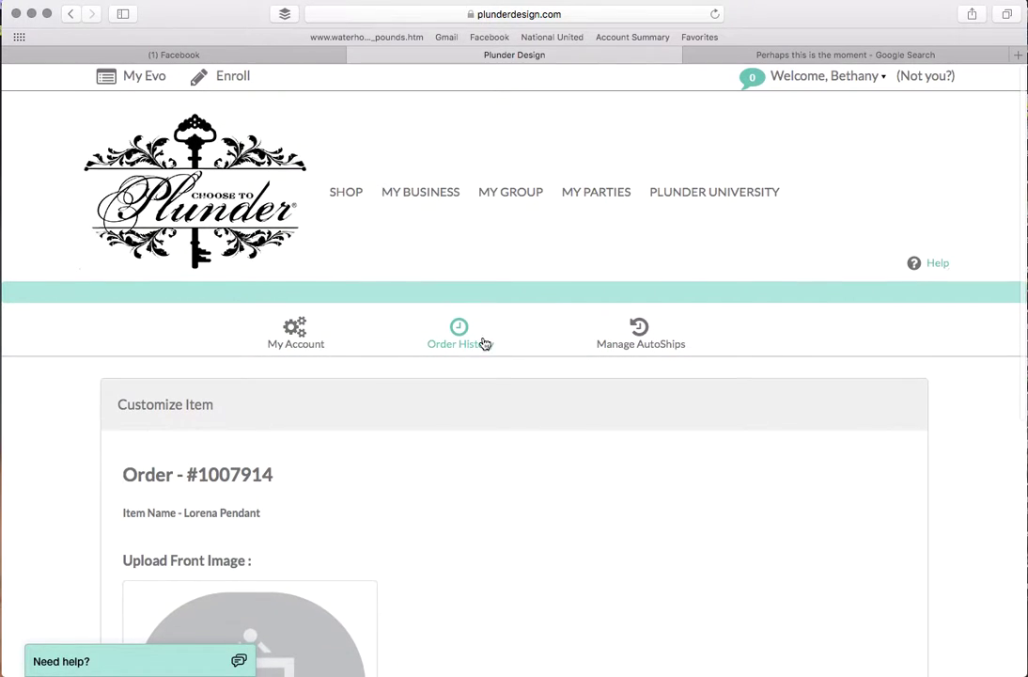
scroll(297, 409, "down", 5)
scroll(298, 409, "up", 5)
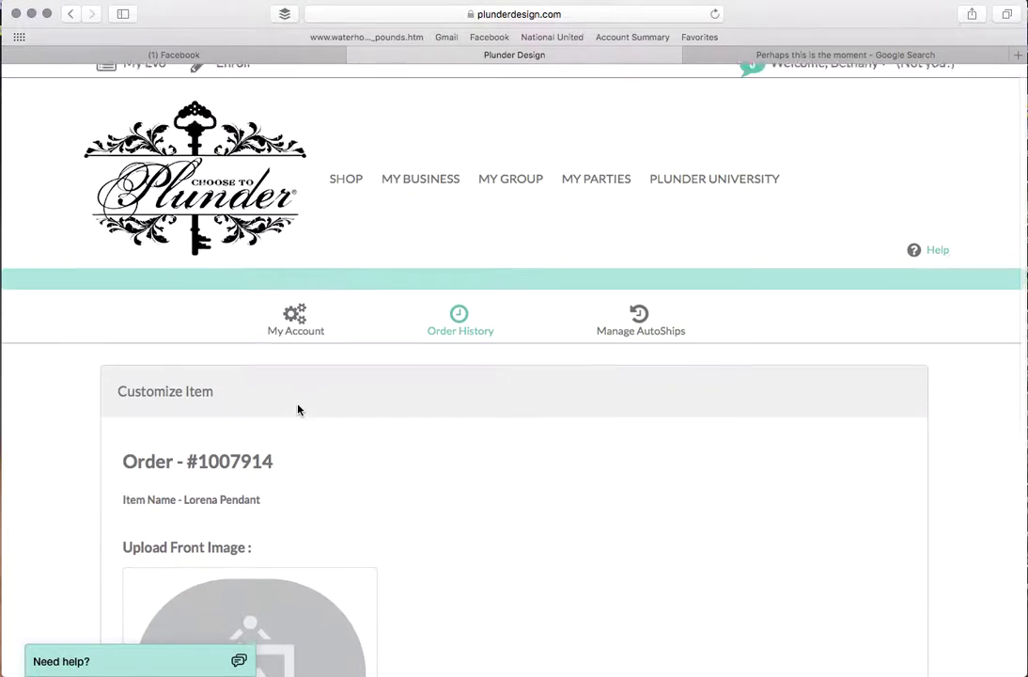
scroll(298, 409, "up", 1)
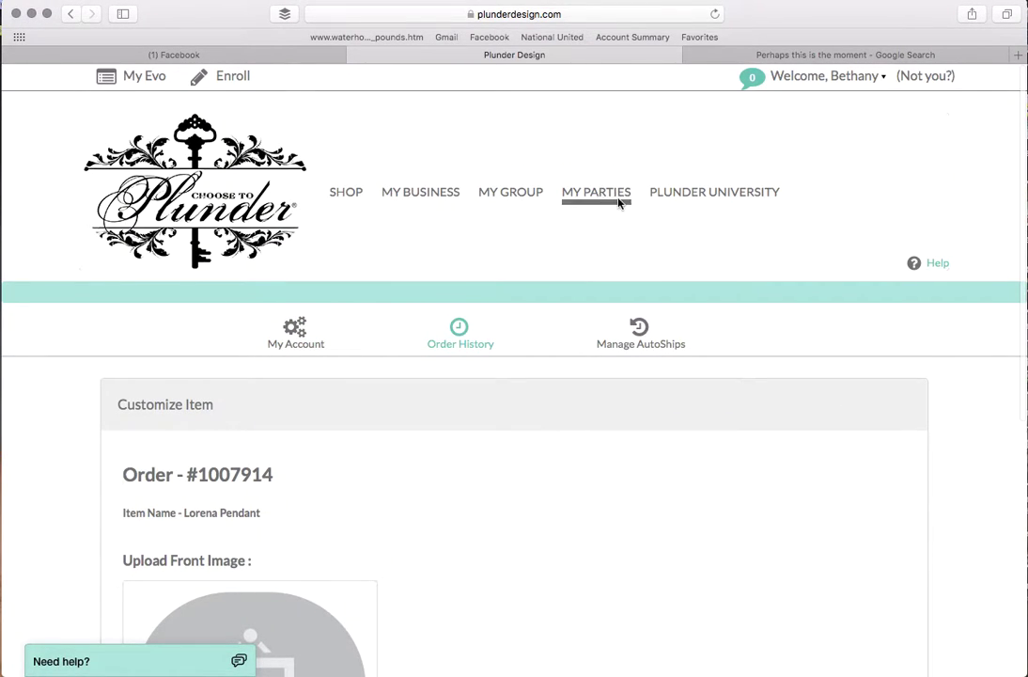
scroll(759, 425, "down", 5)
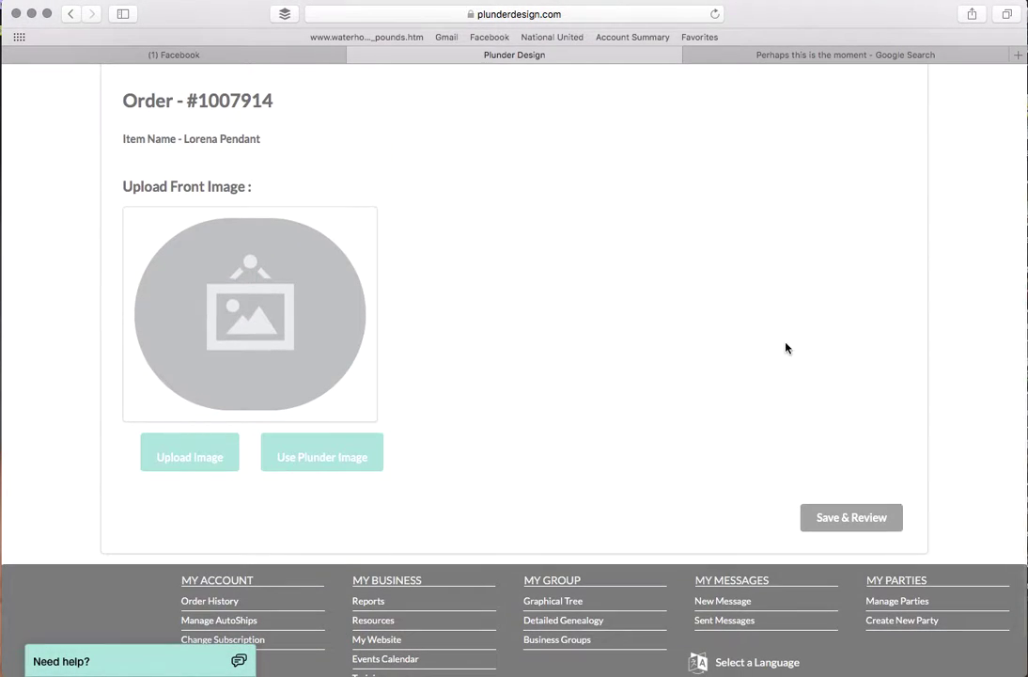
scroll(786, 347, "up", 1)
scroll(500, 355, "up", 2)
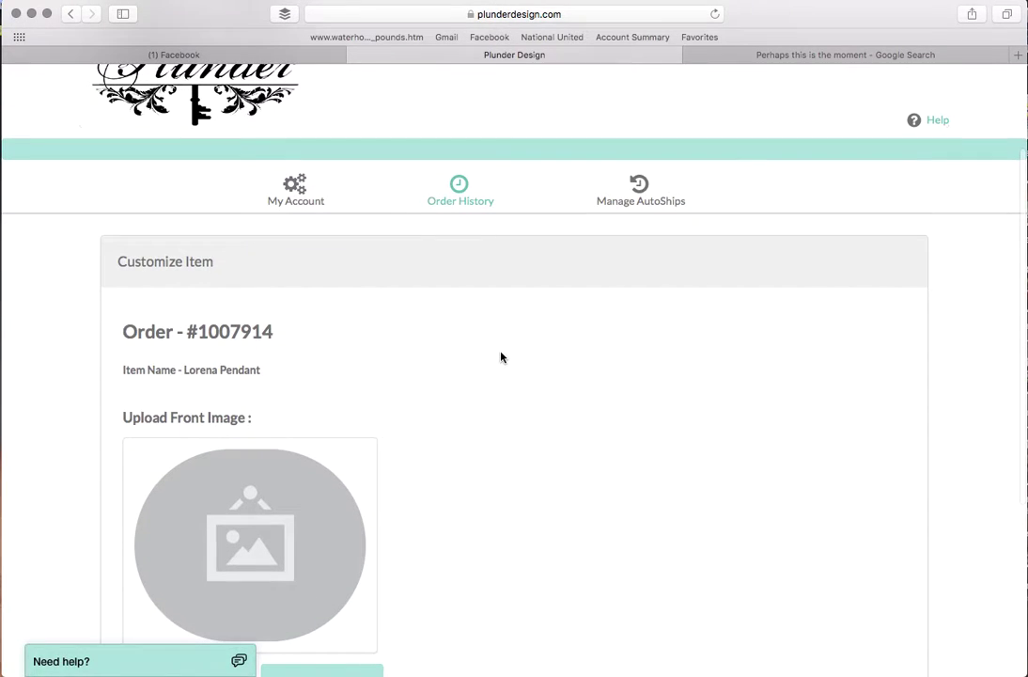
left_click(464, 193)
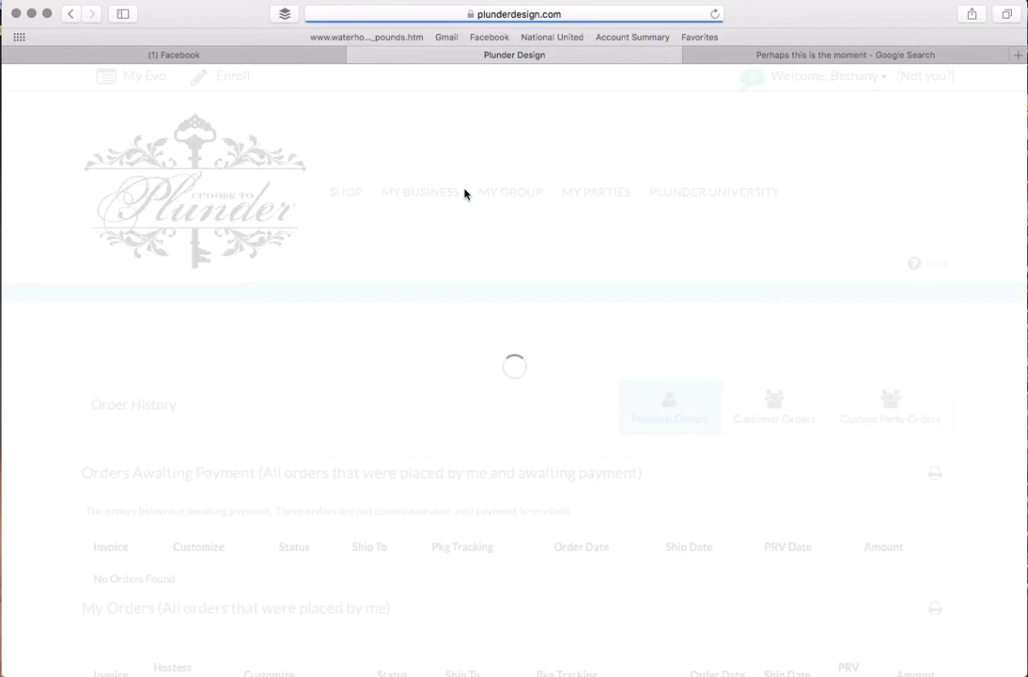
Reopen the invoiced order's item customization from My Orders and review its customizable and standard items
scroll(470, 282, "down", 5)
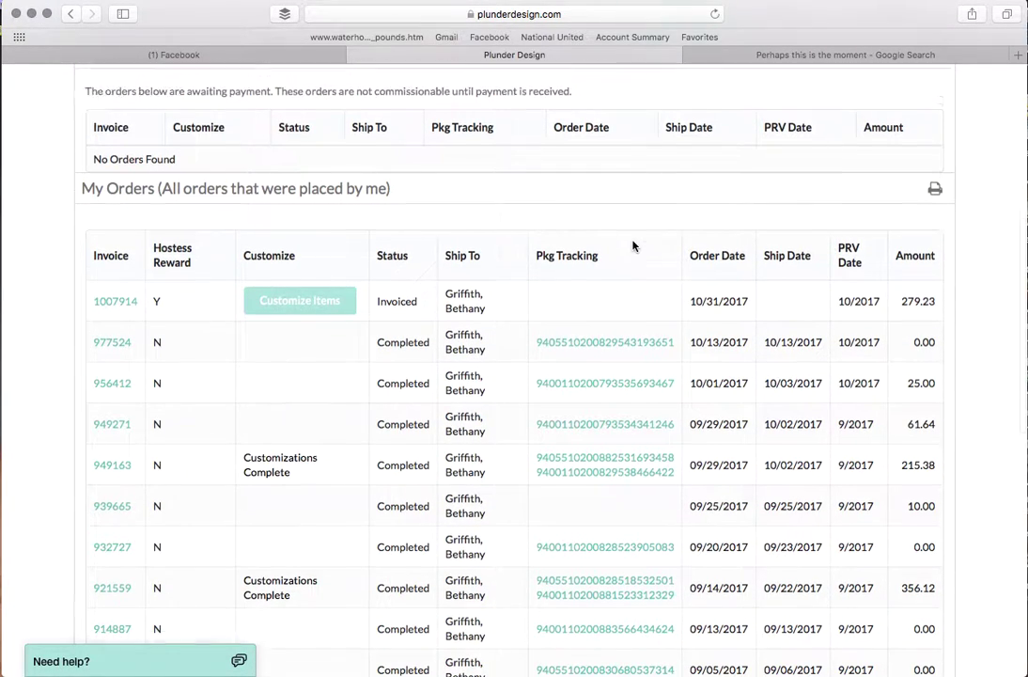
scroll(658, 245, "up", 1)
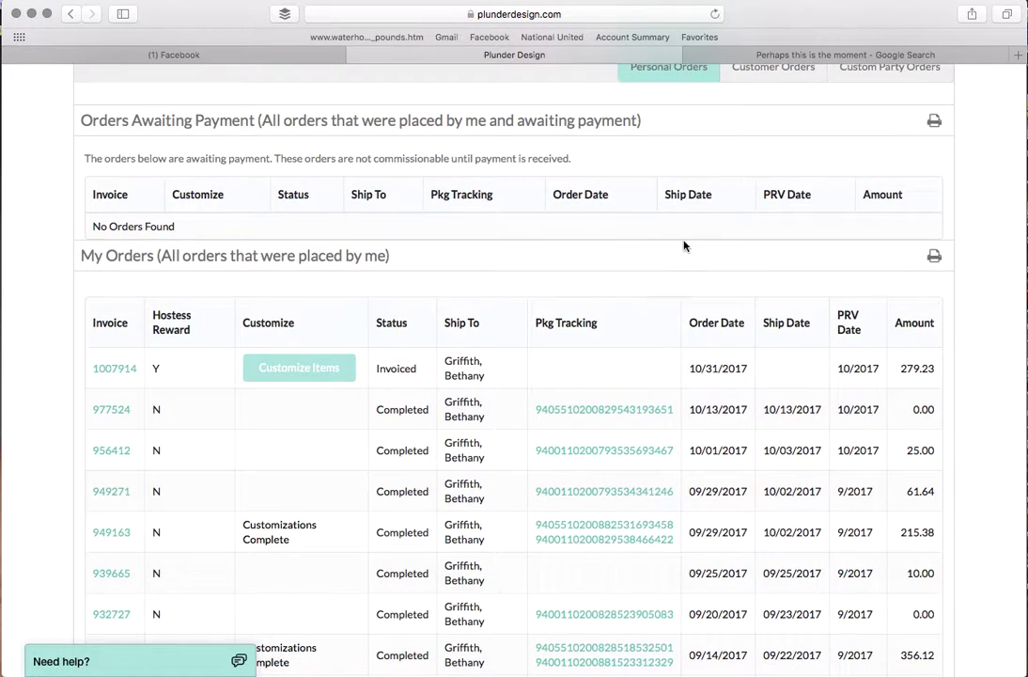
left_click(297, 368)
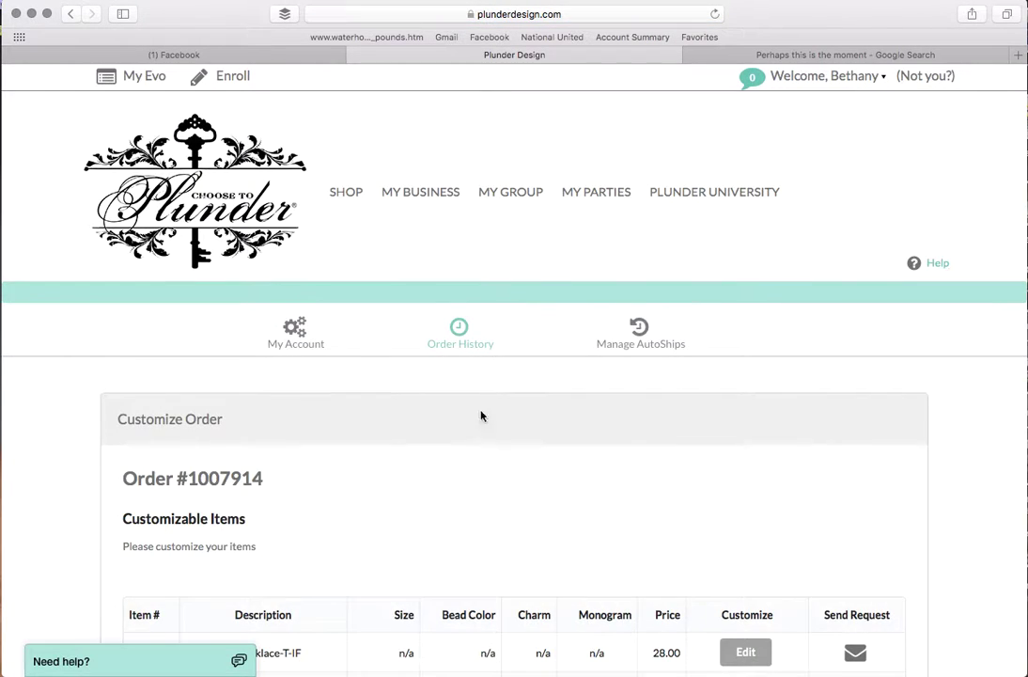
scroll(480, 416, "down", 5)
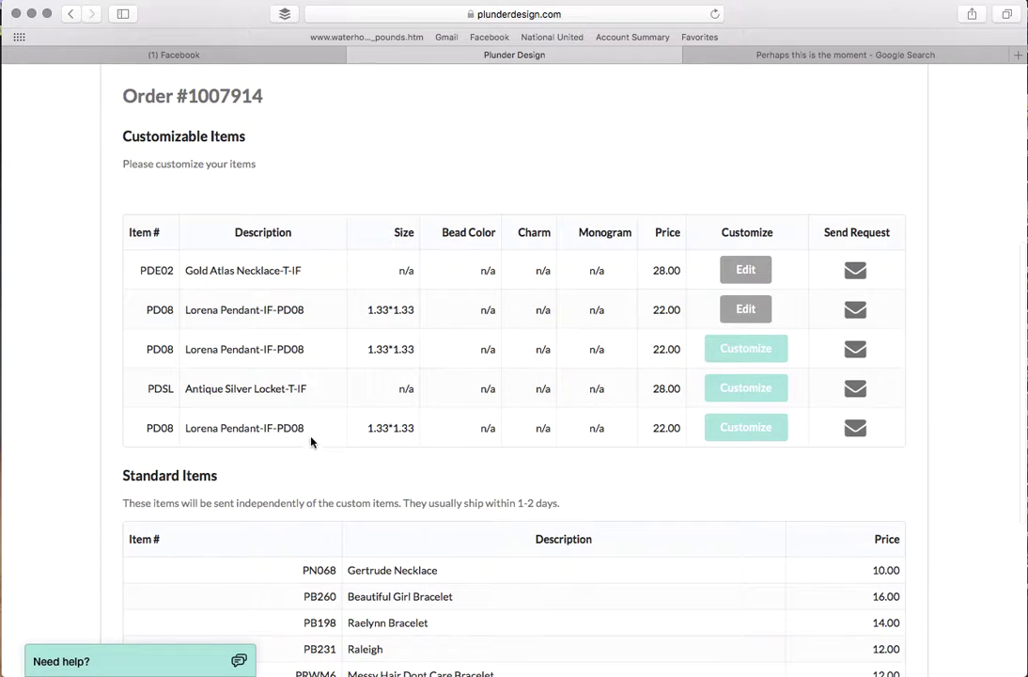
scroll(532, 432, "down", 4)
scroll(530, 435, "up", 7)
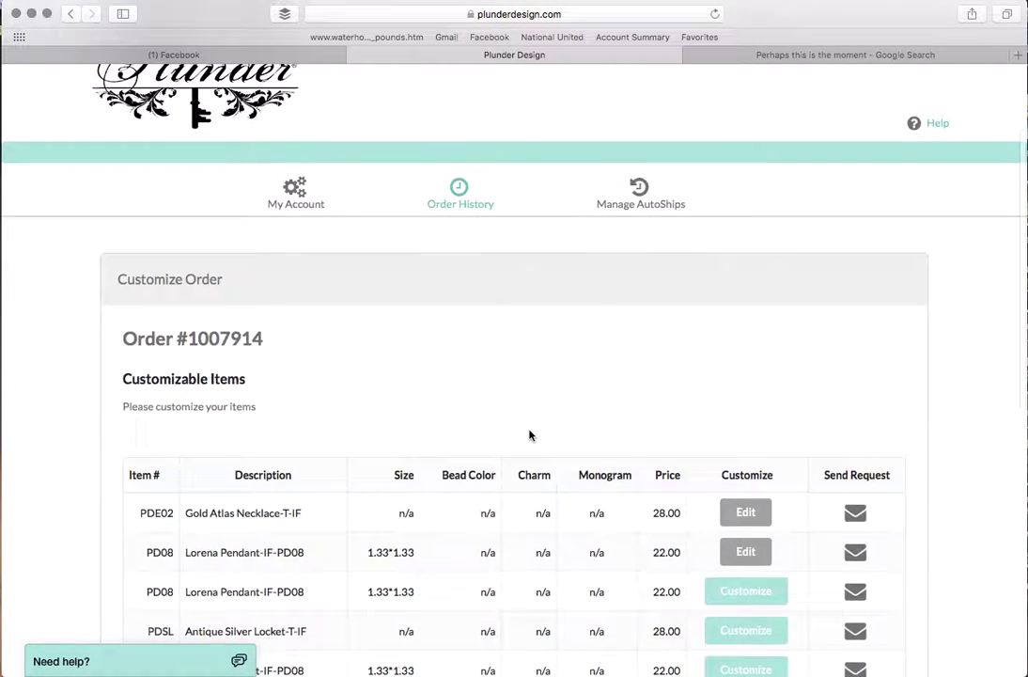
scroll(529, 434, "up", 2)
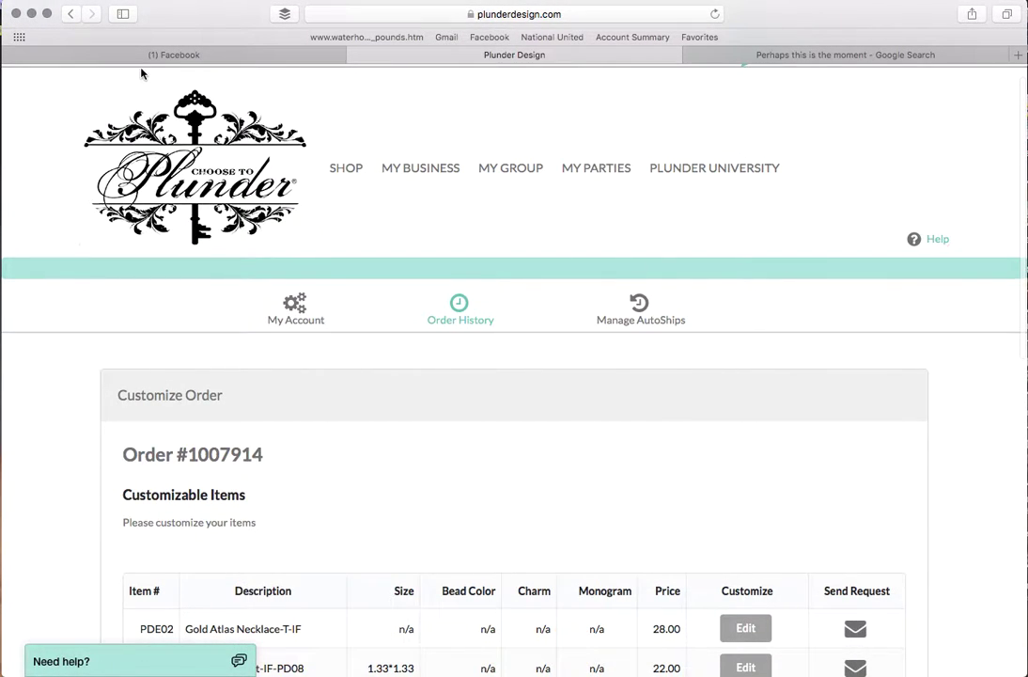